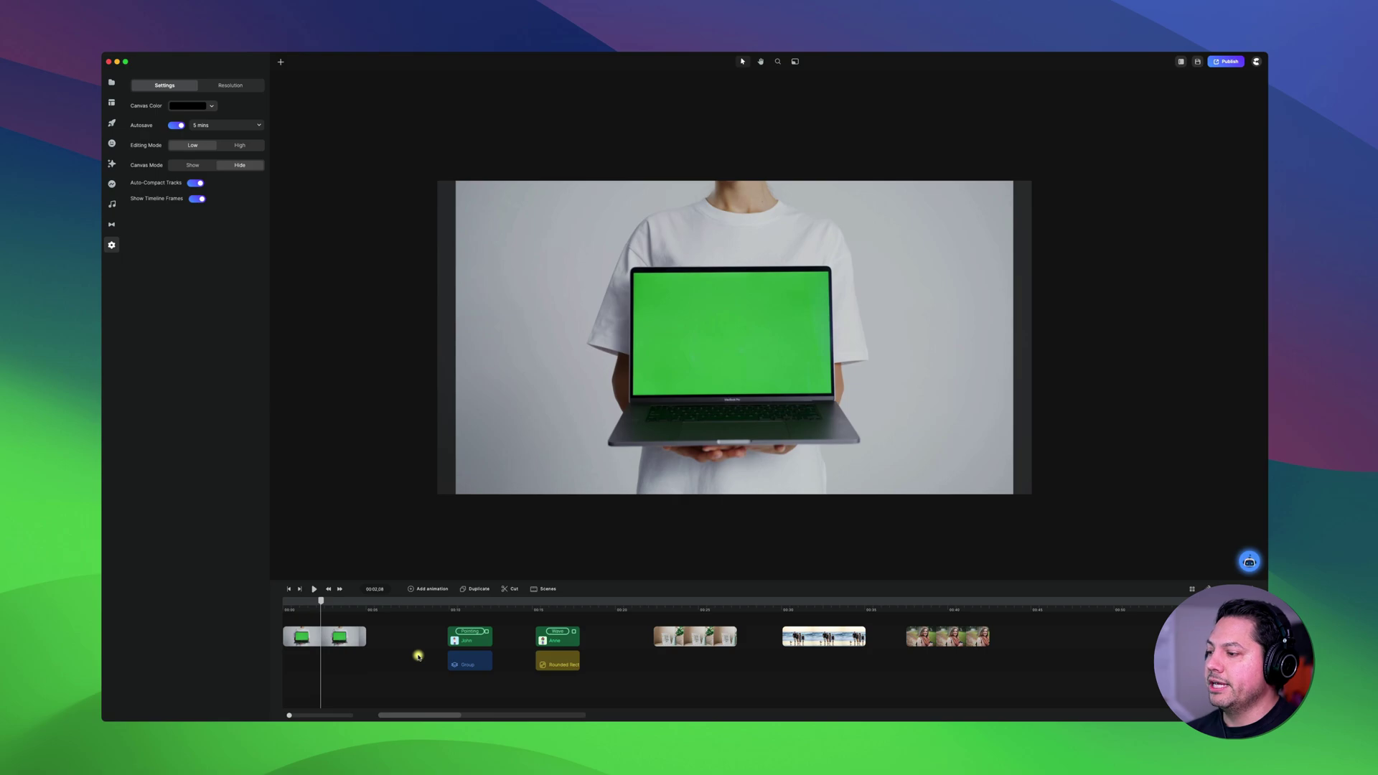
- Apply Green Screen to the laptop clip and show its settings: white key, Similarity 5, Smoothness 0, Spill 0
{"action": "left_click", "coordinate": [345, 638]}
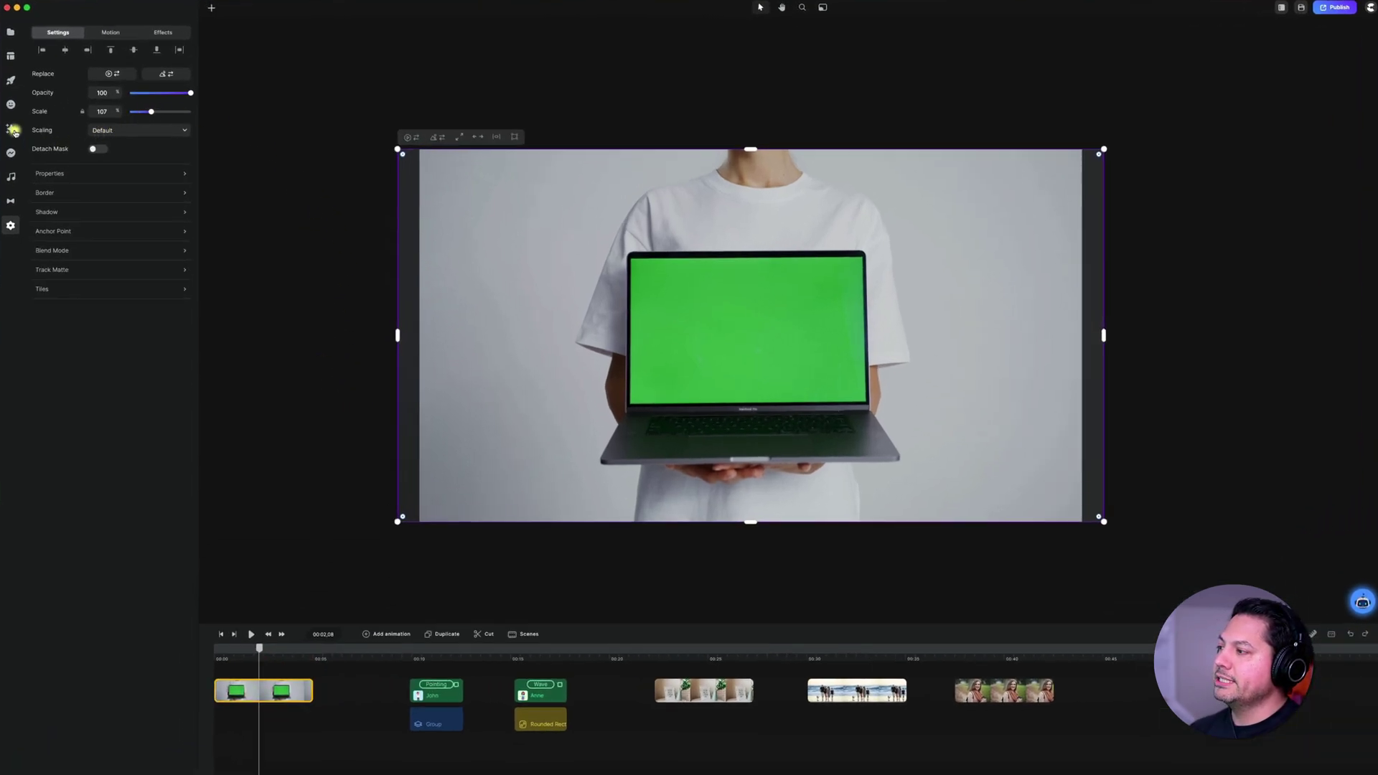
{"action": "left_click", "coordinate": [10, 128]}
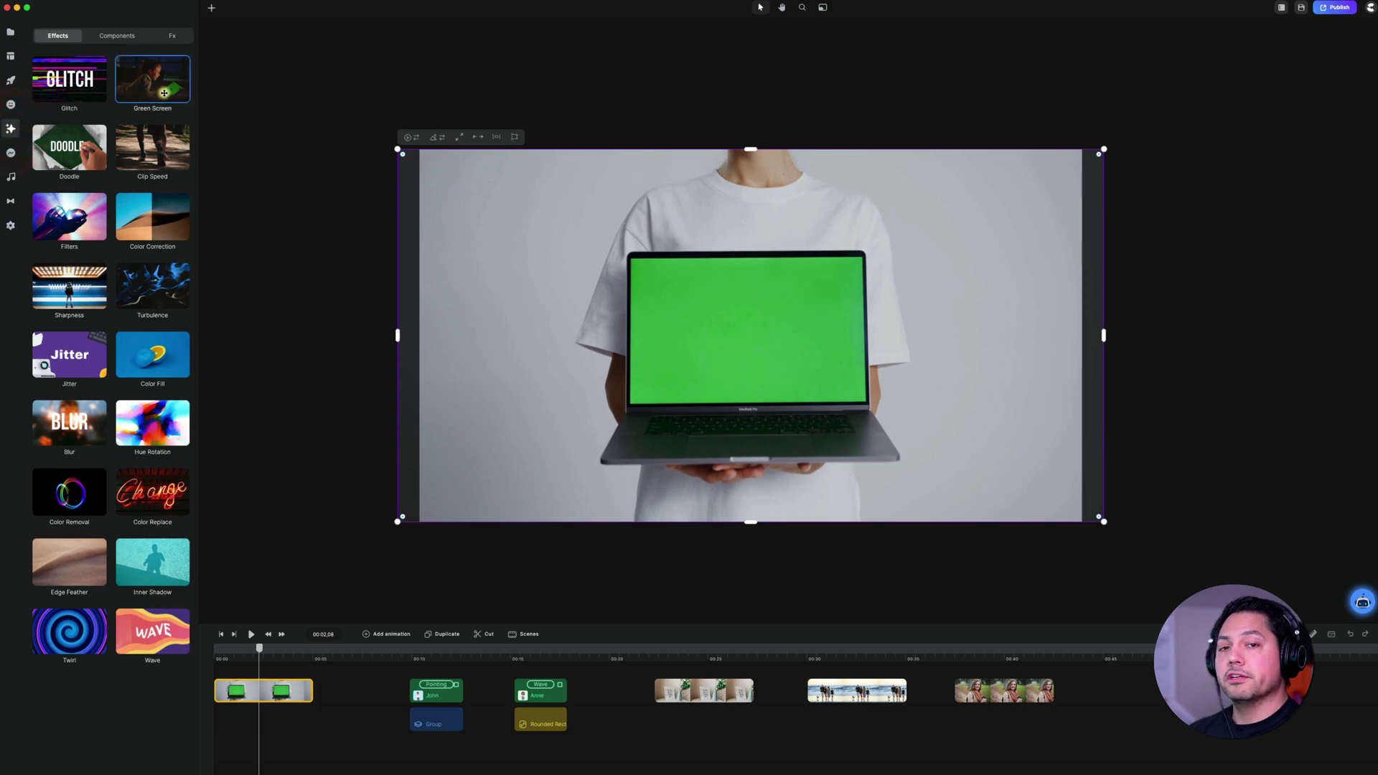
{"action": "left_click_drag", "start_coordinate": [166, 89], "coordinate": [279, 692]}
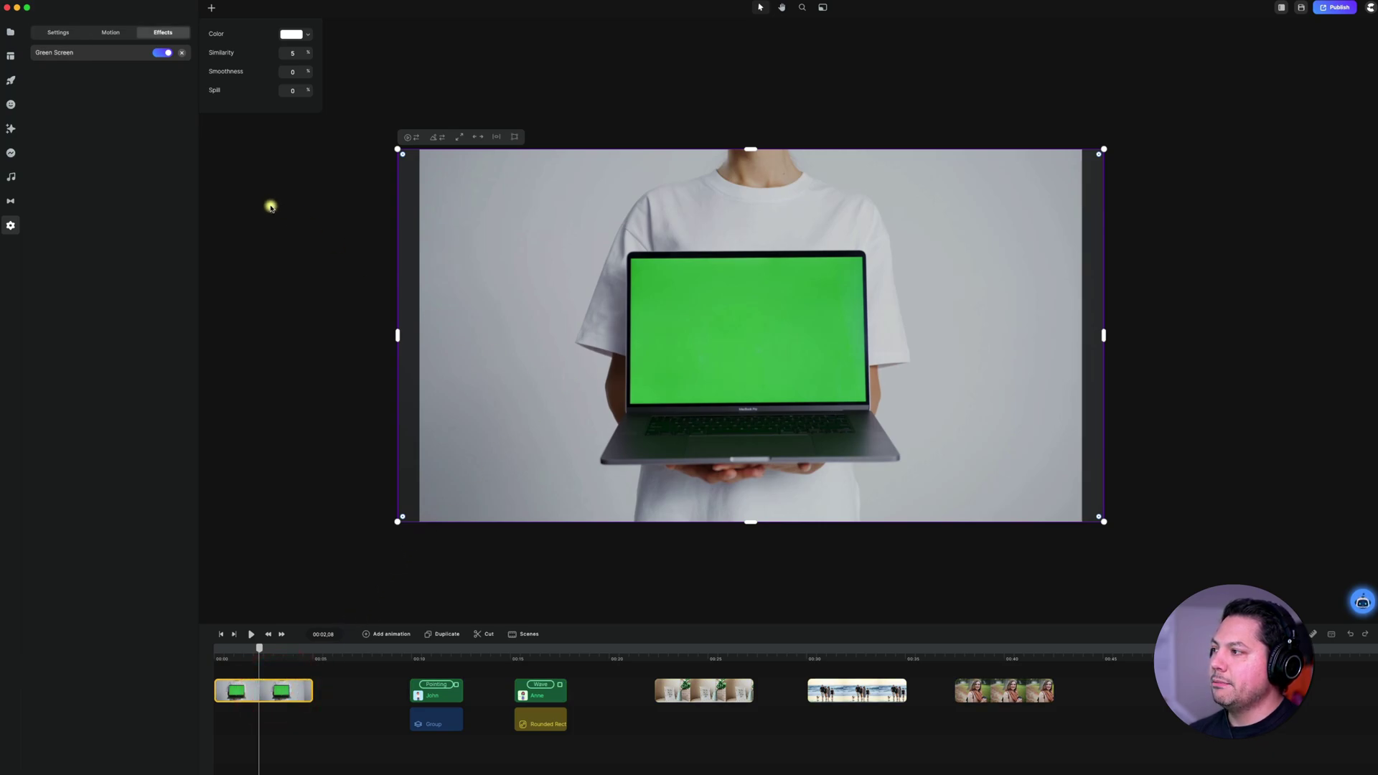
{"action": "left_click", "coordinate": [58, 32]}
{"action": "left_click", "coordinate": [266, 695]}
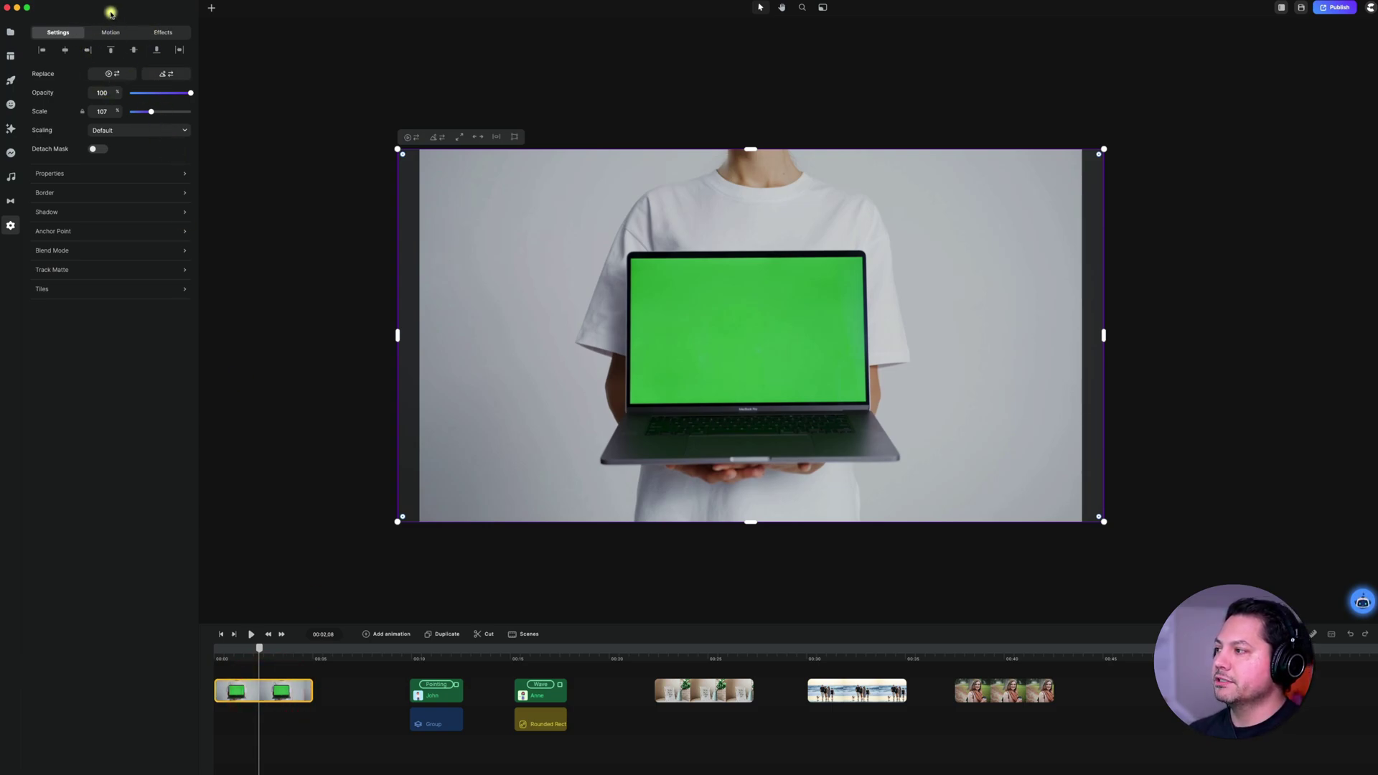
{"action": "left_click", "coordinate": [164, 33]}
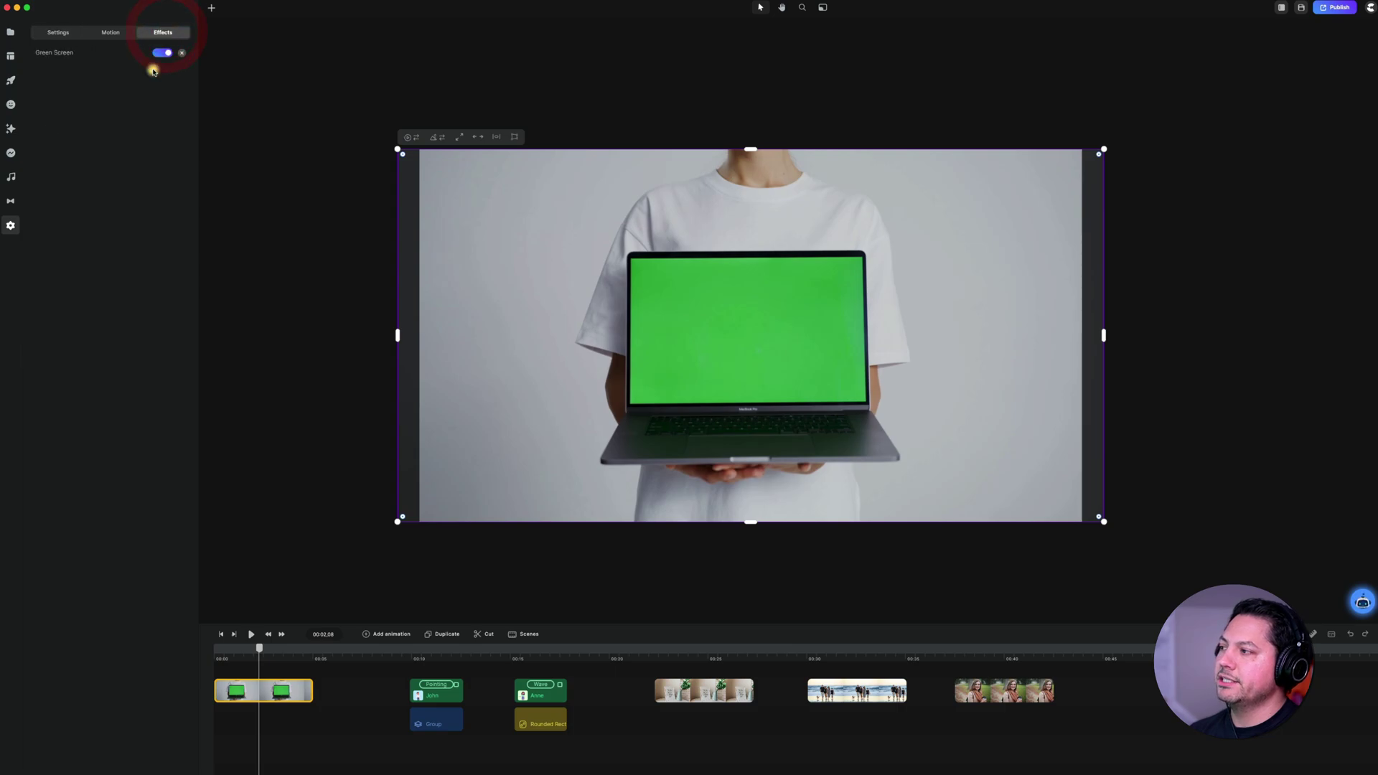
{"action": "left_click", "coordinate": [61, 54]}
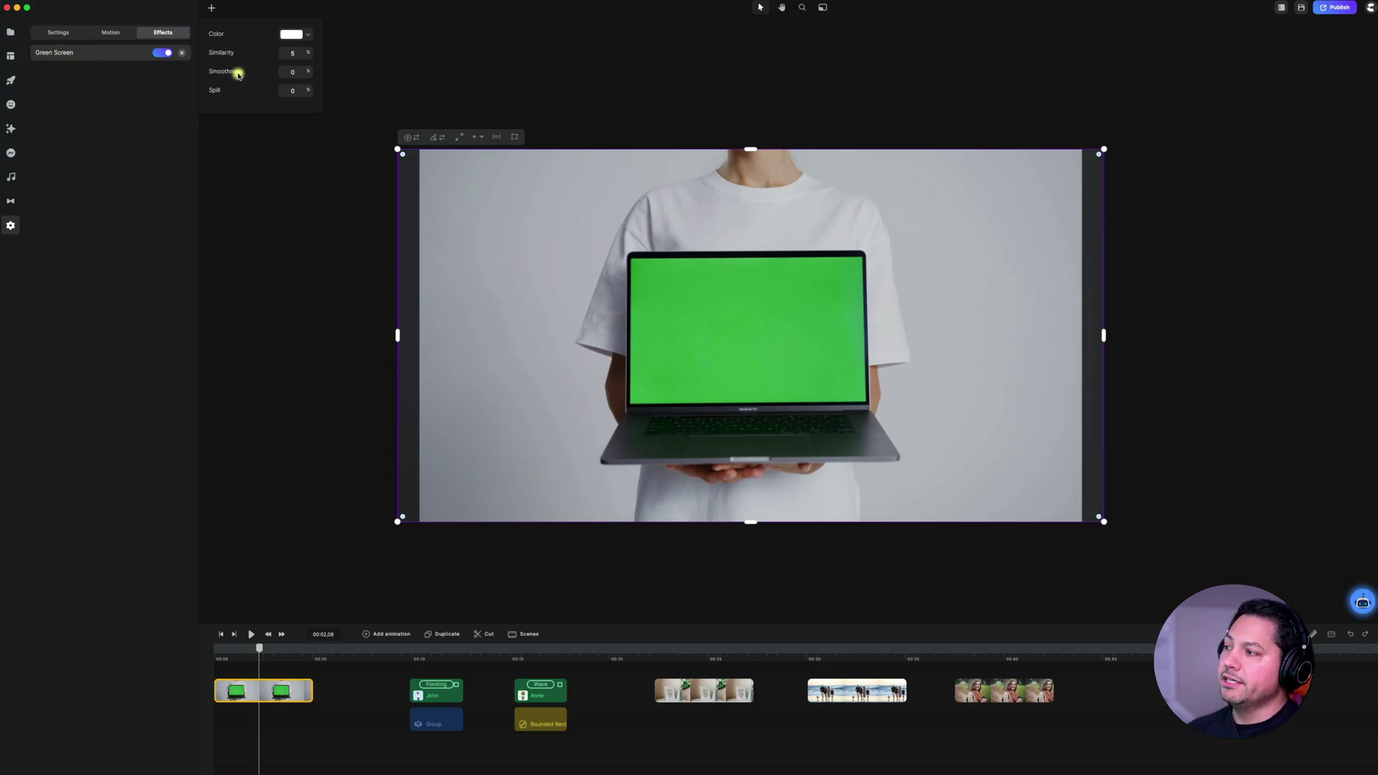
- Eyedrop the laptop screen's green 44b951 as the key colour and raise Similarity to 15
{"action": "left_click", "coordinate": [307, 38]}
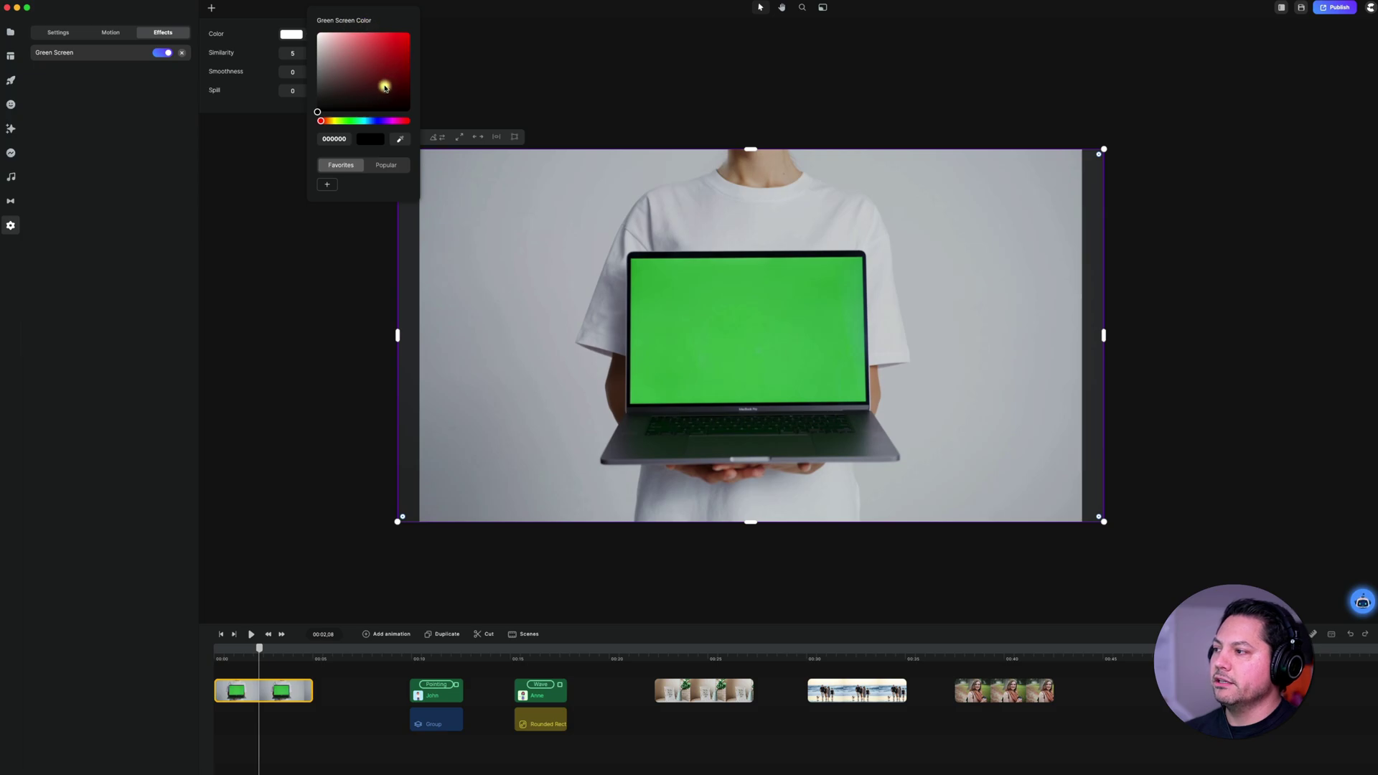
{"action": "left_click", "coordinate": [400, 141]}
{"action": "left_click", "coordinate": [747, 334]}
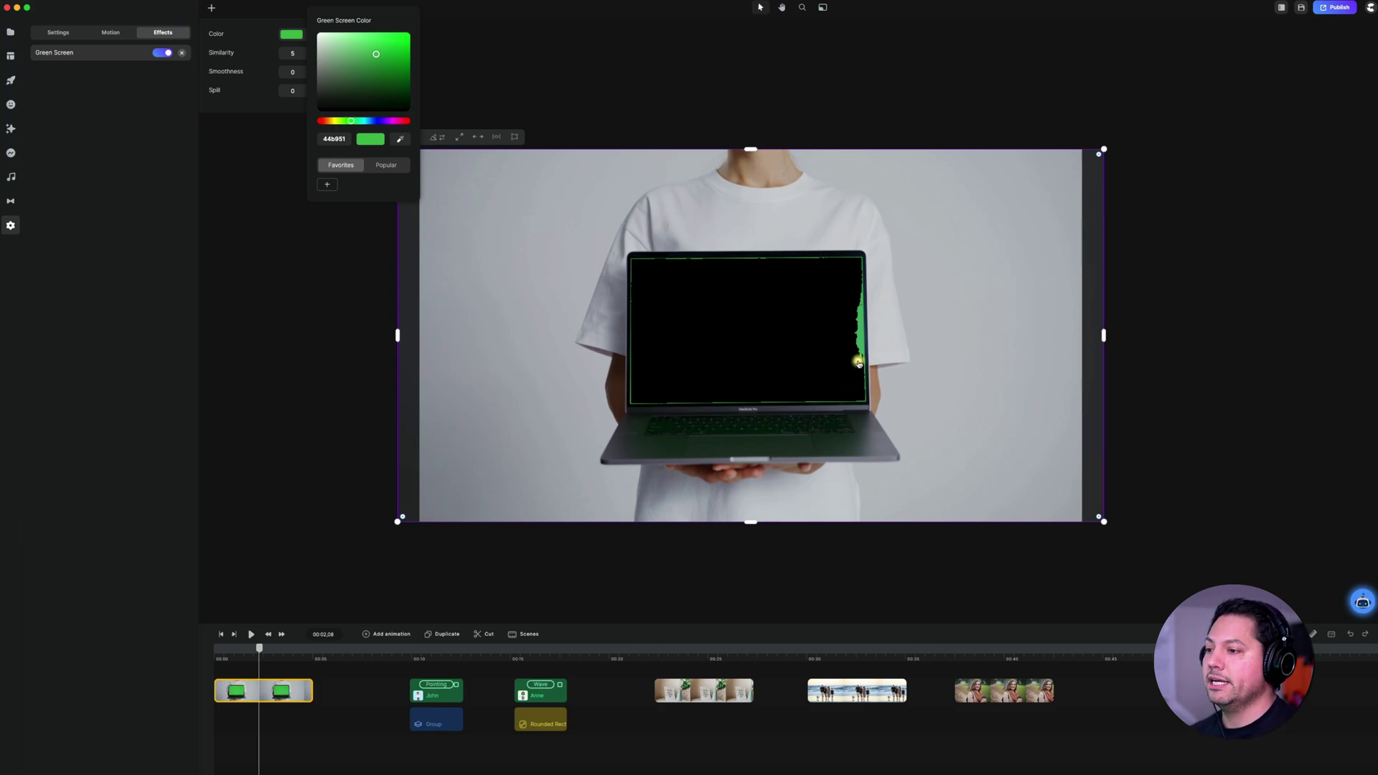
{"action": "left_click", "coordinate": [255, 106]}
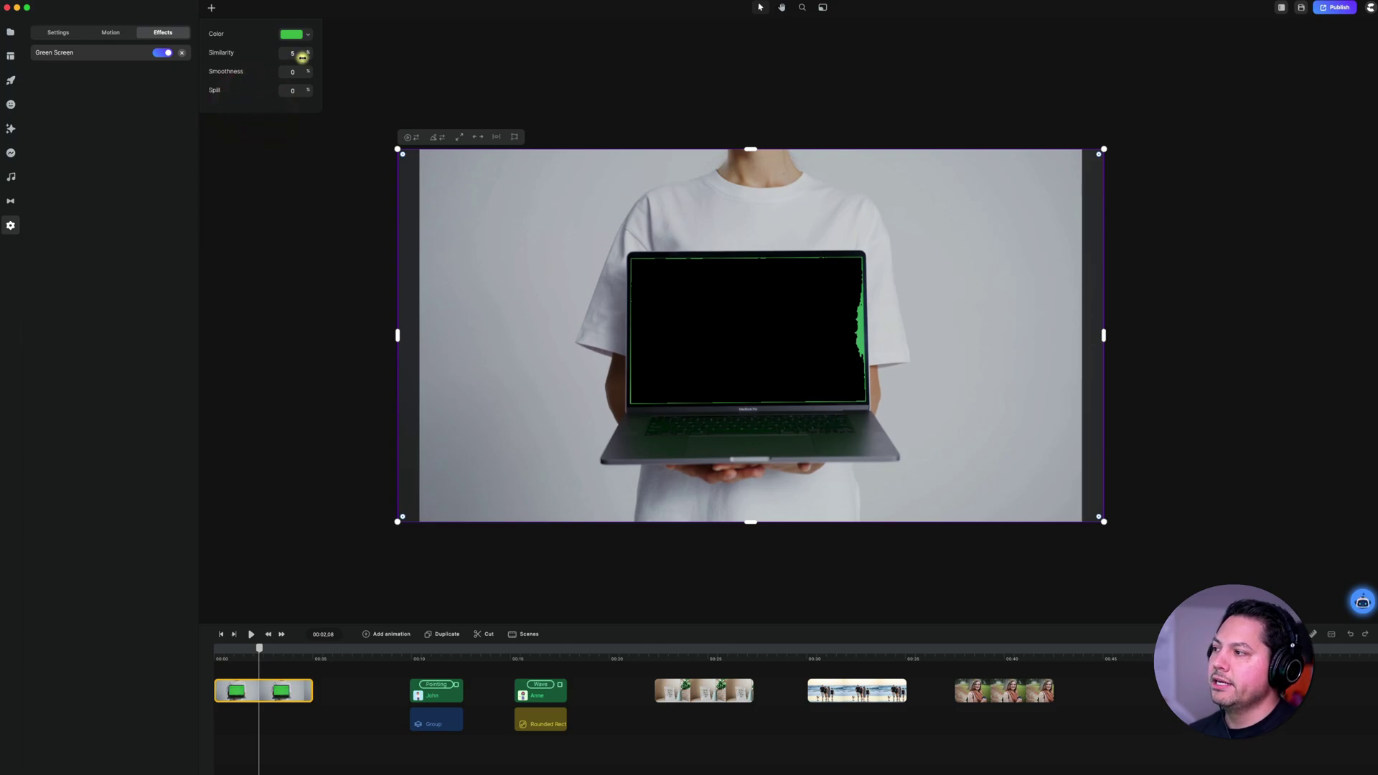
{"action": "left_click_drag", "start_coordinate": [309, 54], "coordinate": [316, 54]}
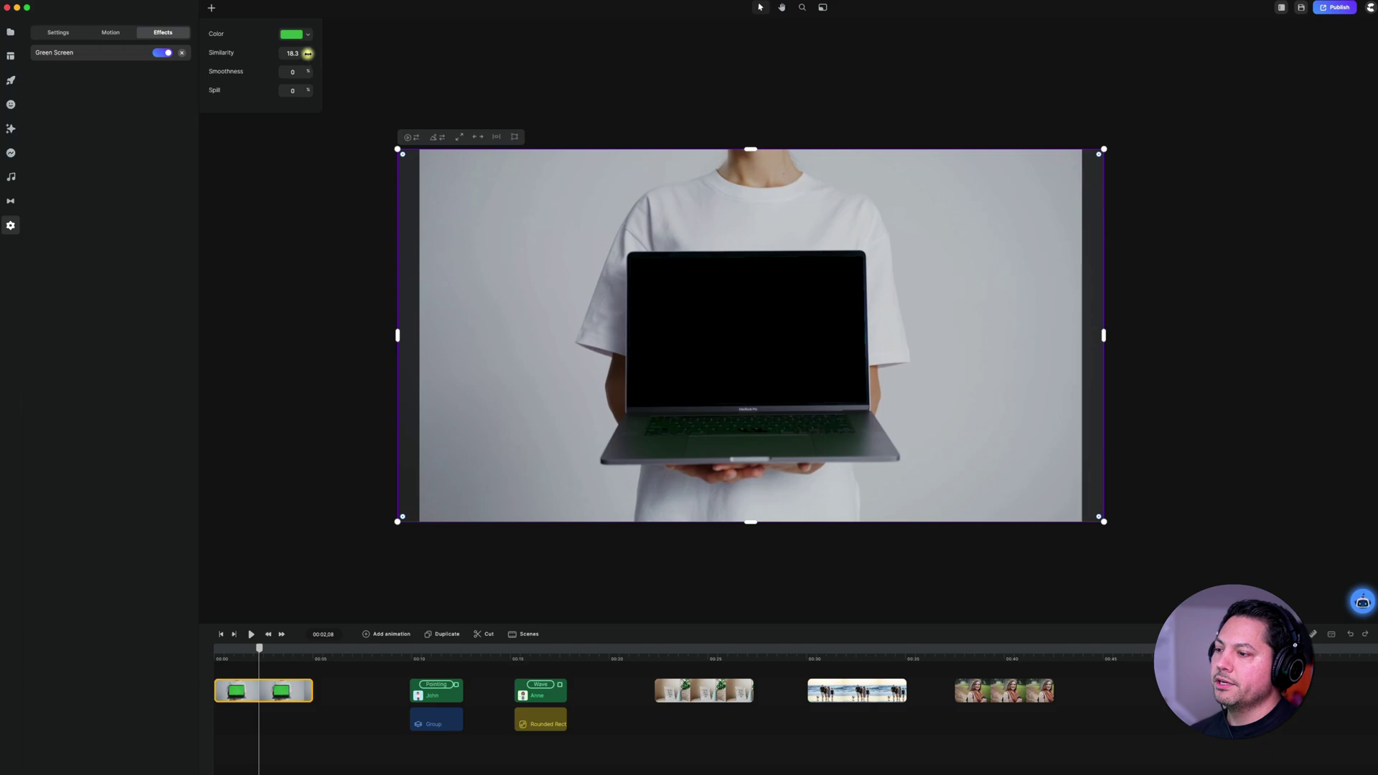
{"action": "left_click_drag", "start_coordinate": [307, 54], "coordinate": [307, 53]}
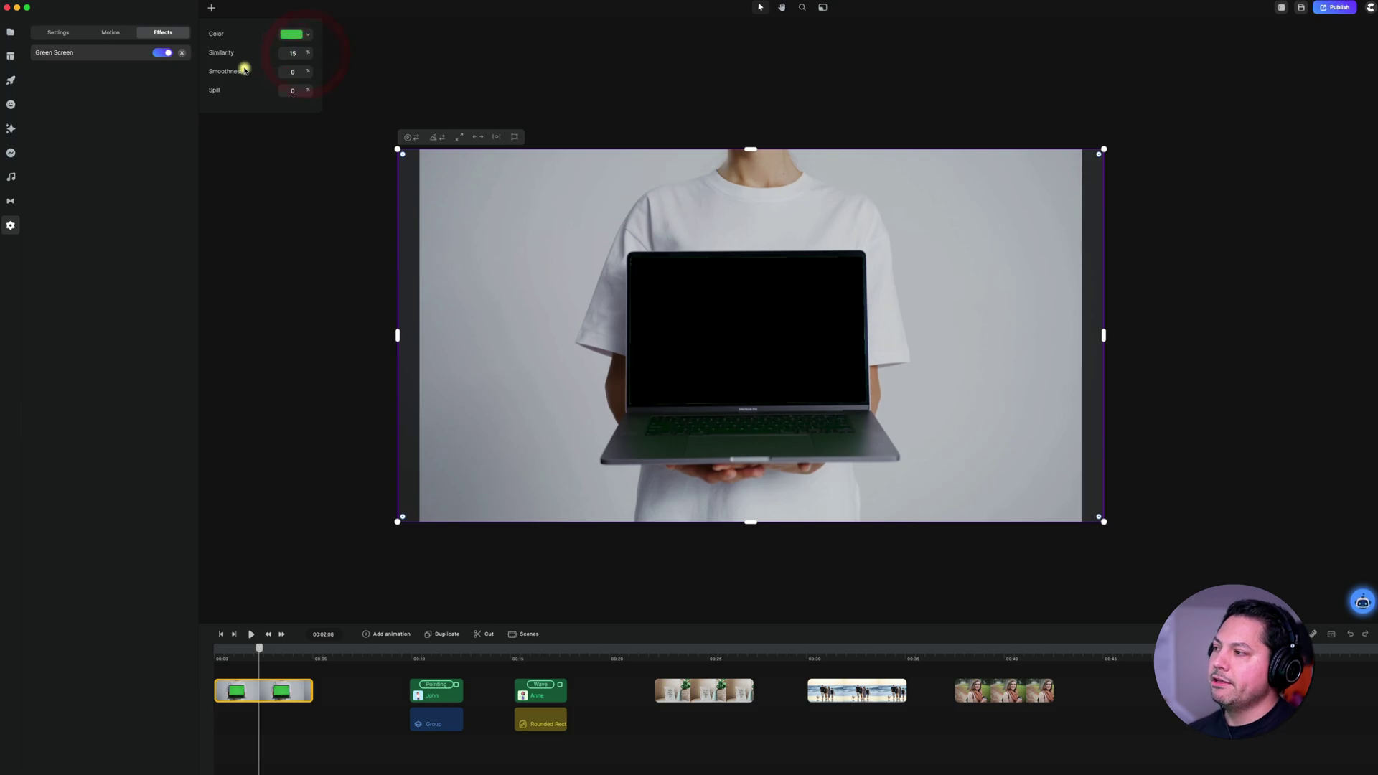
- Keep Smoothness at 0 and raise Spill to about 15.8 to clear the green tint
{"action": "left_click_drag", "start_coordinate": [307, 71], "coordinate": [309, 70]}
{"action": "left_click", "coordinate": [307, 71]}
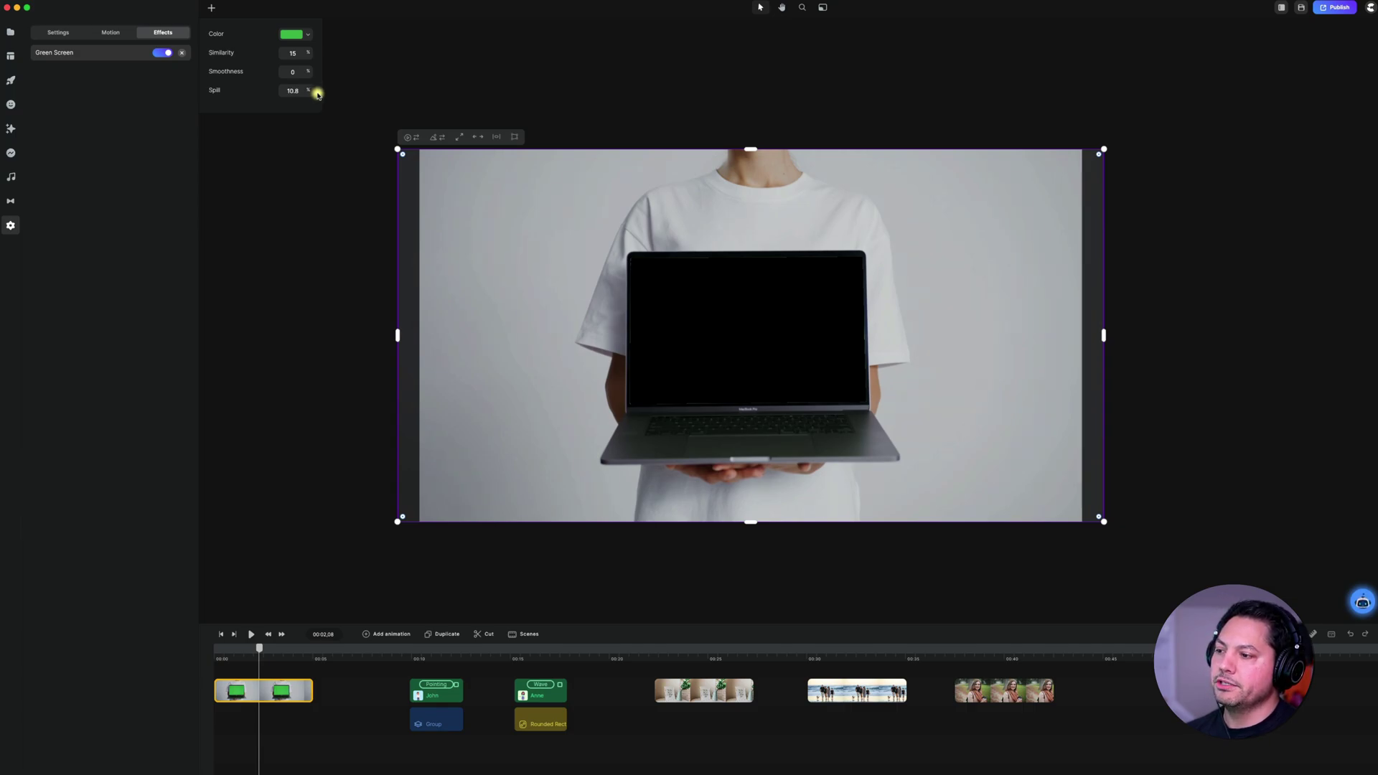
{"action": "left_click_drag", "start_coordinate": [344, 86], "coordinate": [279, 96]}
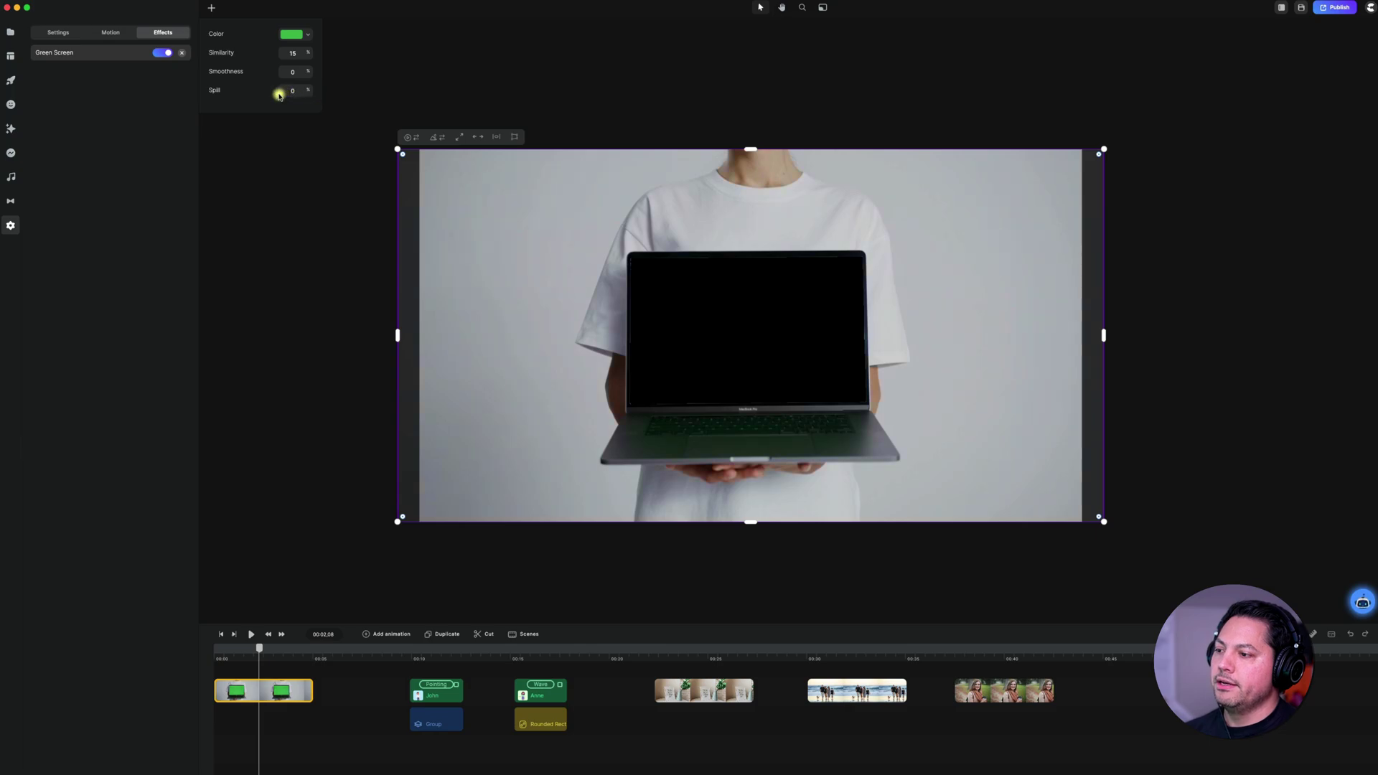
{"action": "left_click", "coordinate": [317, 87]}
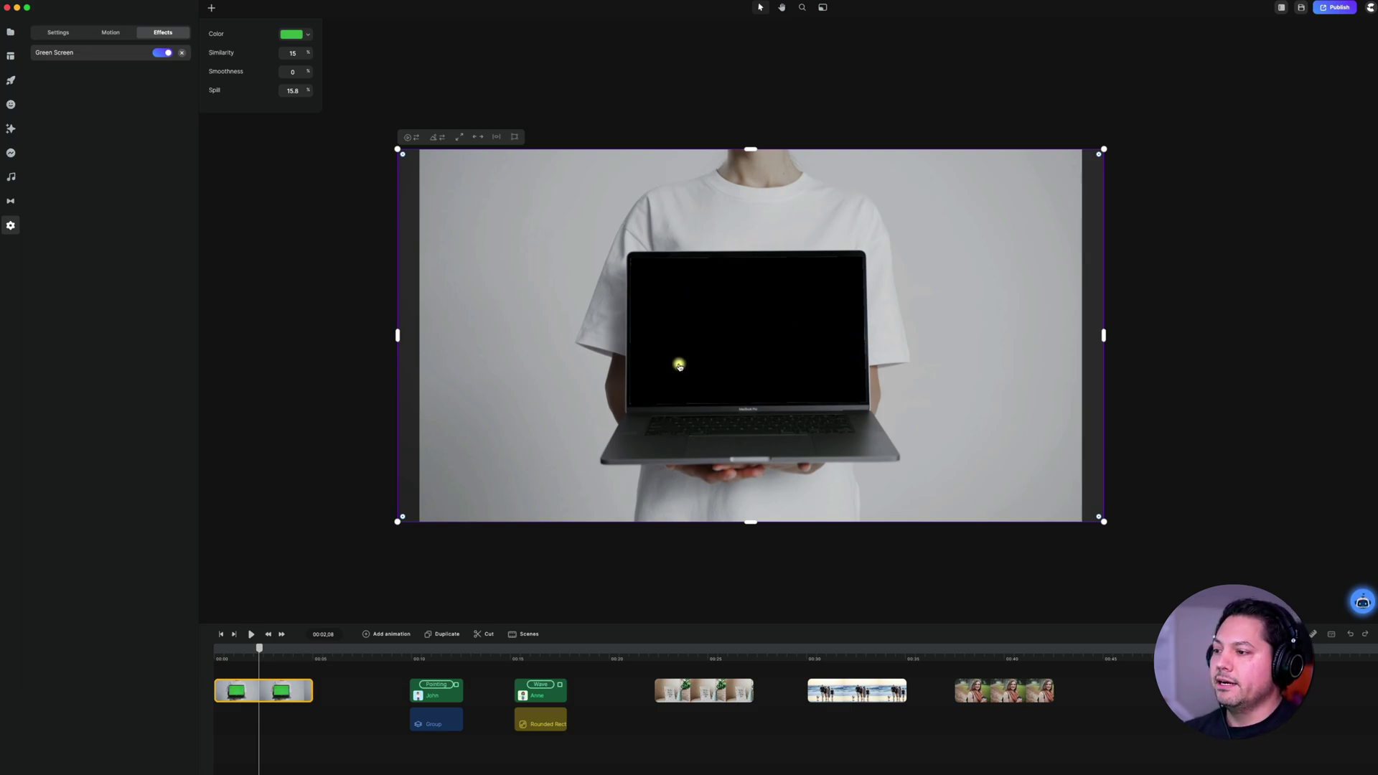
- Place the outro clip from Media on a new track below the laptop clip
{"action": "left_click", "coordinate": [11, 34]}
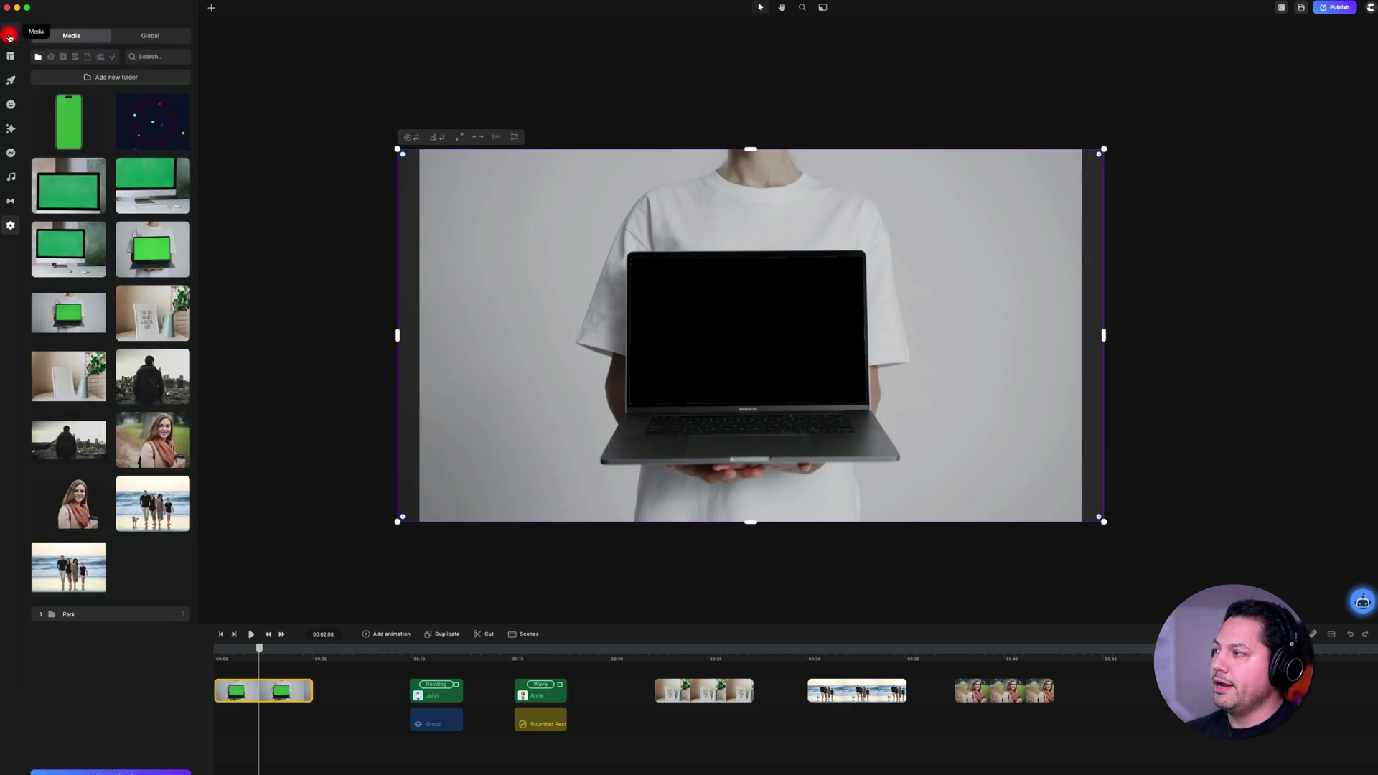
{"action": "left_click_drag", "start_coordinate": [158, 122], "coordinate": [229, 723]}
{"action": "mouse_move", "coordinate": [259, 648]}
{"action": "left_mouse_down"}
{"action": "mouse_move", "coordinate": [219, 652]}
{"action": "mouse_move", "coordinate": [267, 650]}
{"action": "left_mouse_up"}
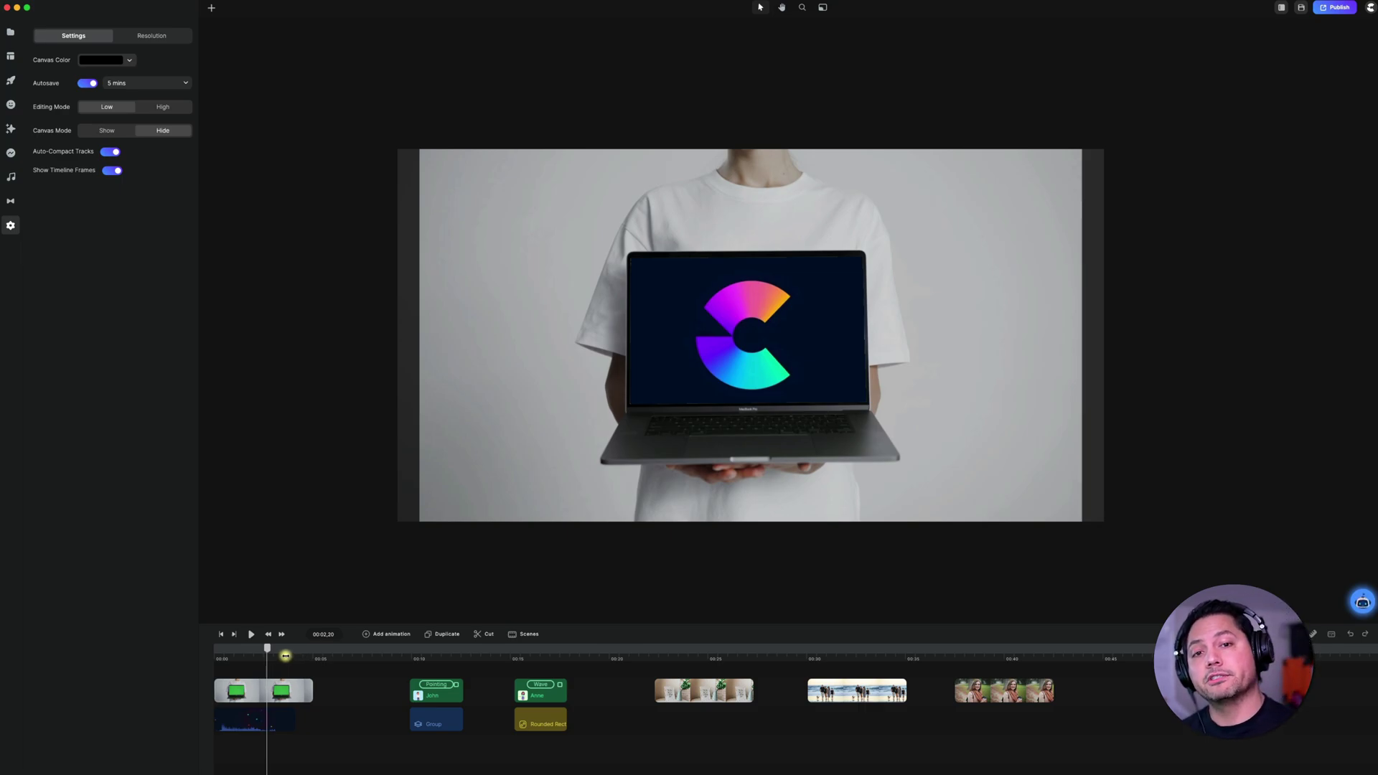
- Jump to the park scene at 00:11 and apply Color Removal to the cartoon man clip
{"action": "left_click", "coordinate": [438, 652]}
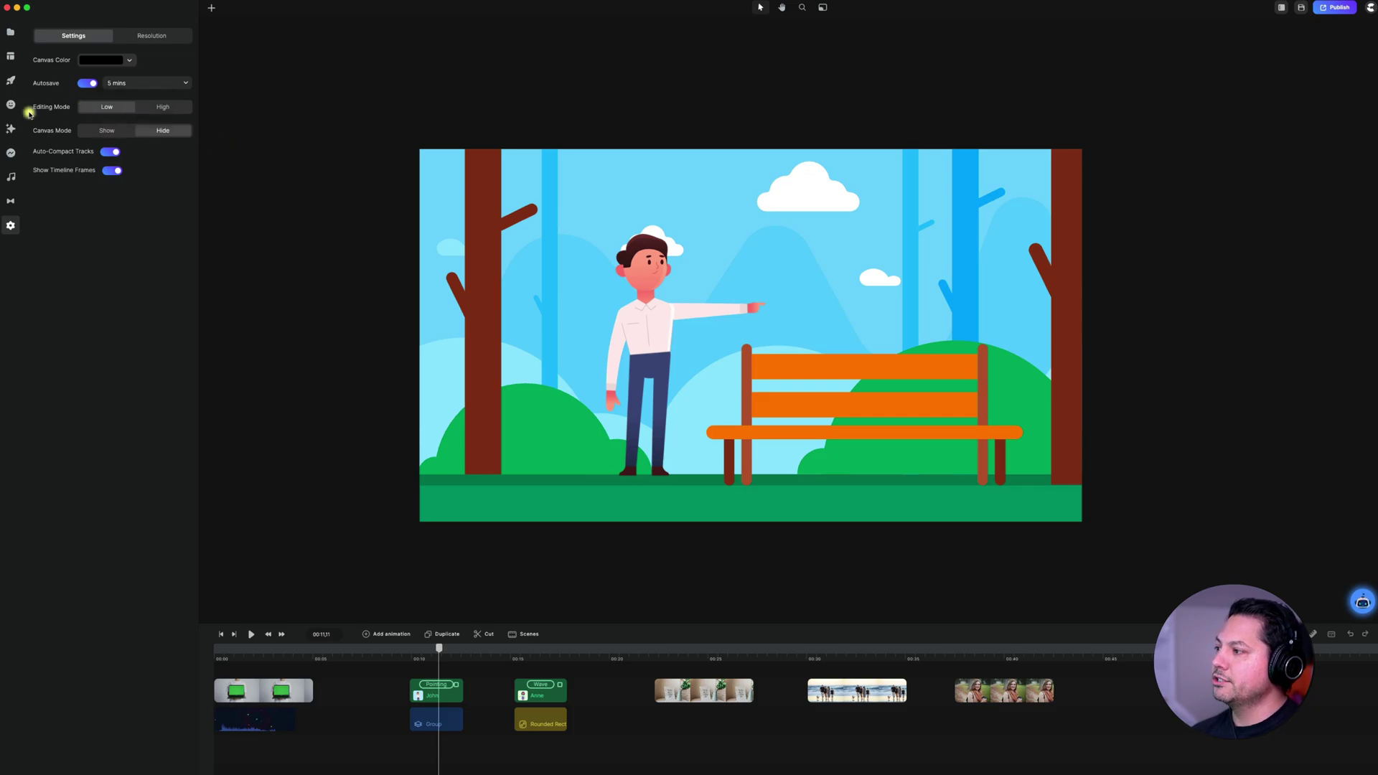
{"action": "left_click", "coordinate": [13, 128]}
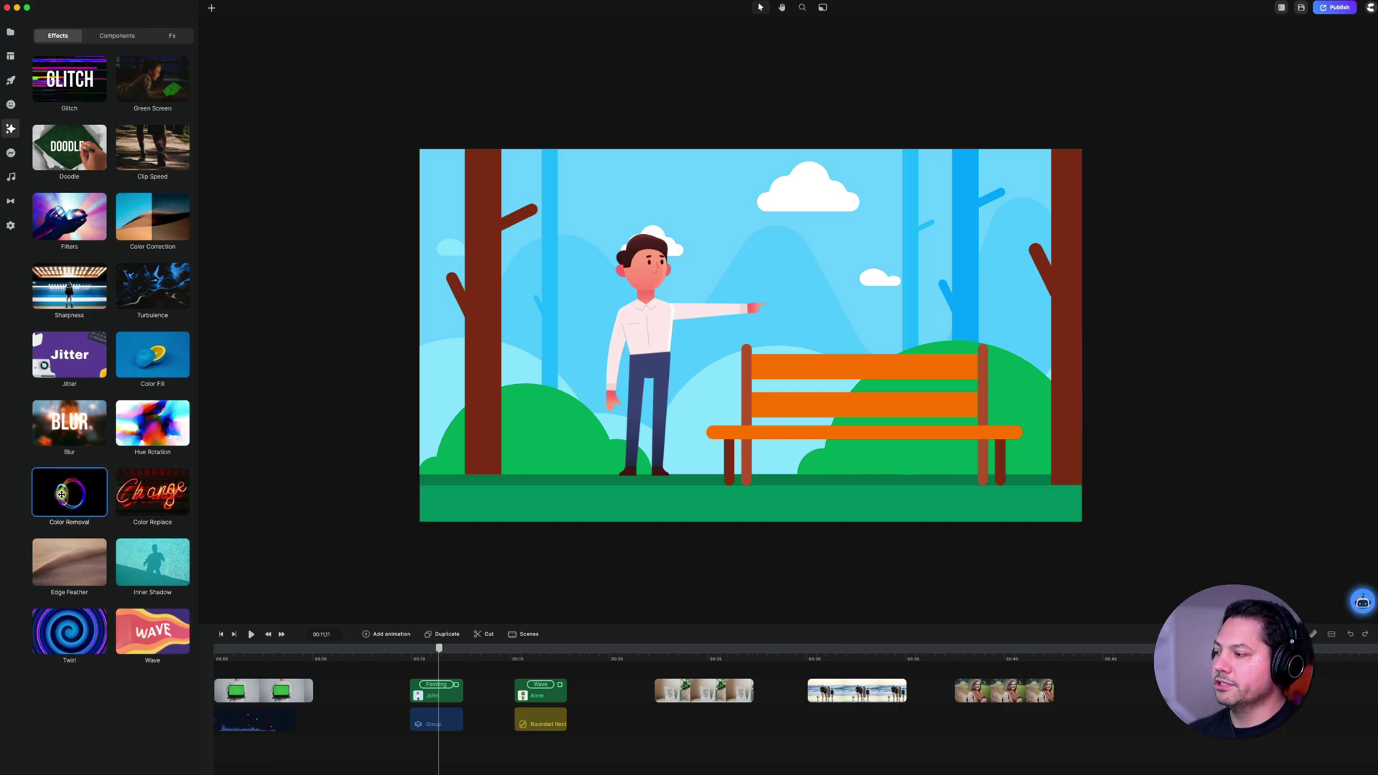
{"action": "left_click_drag", "start_coordinate": [62, 494], "coordinate": [439, 691]}
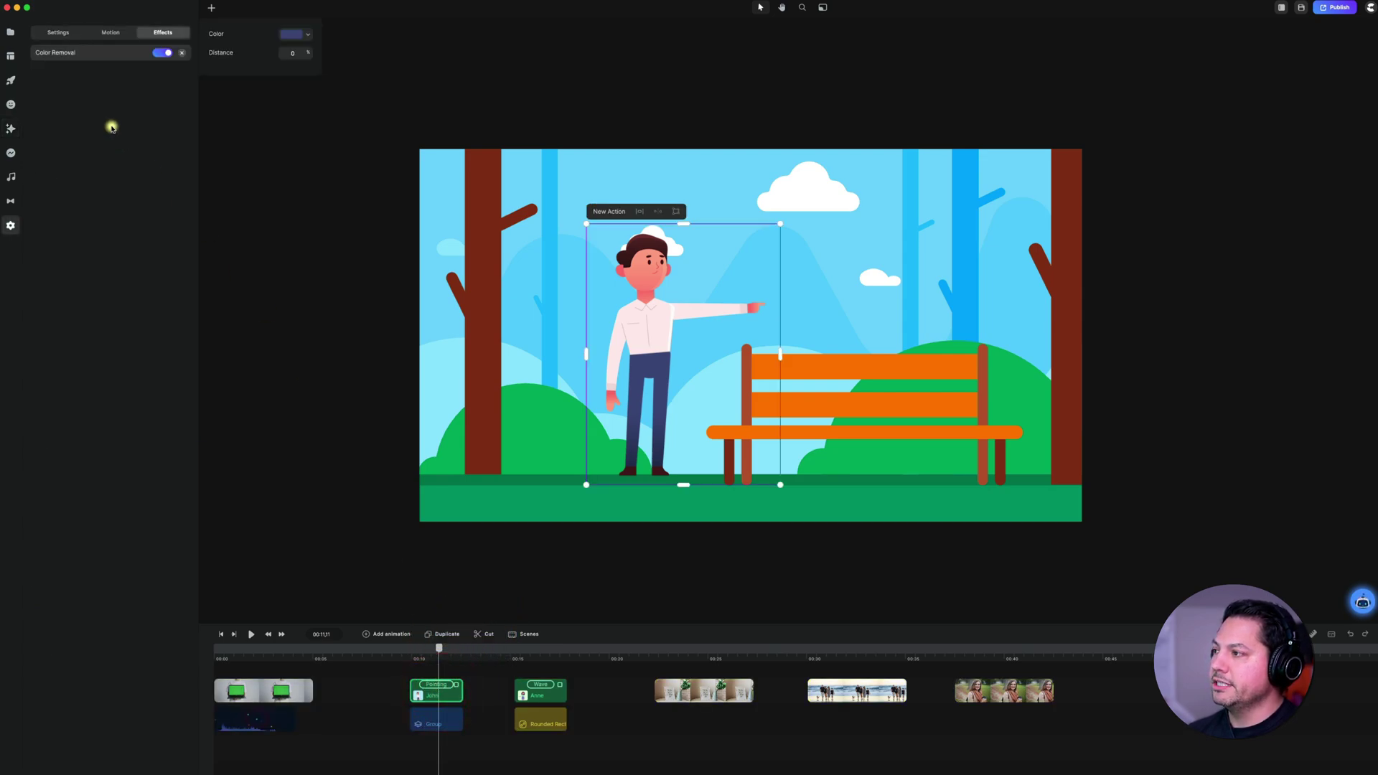
{"action": "left_click", "coordinate": [66, 55]}
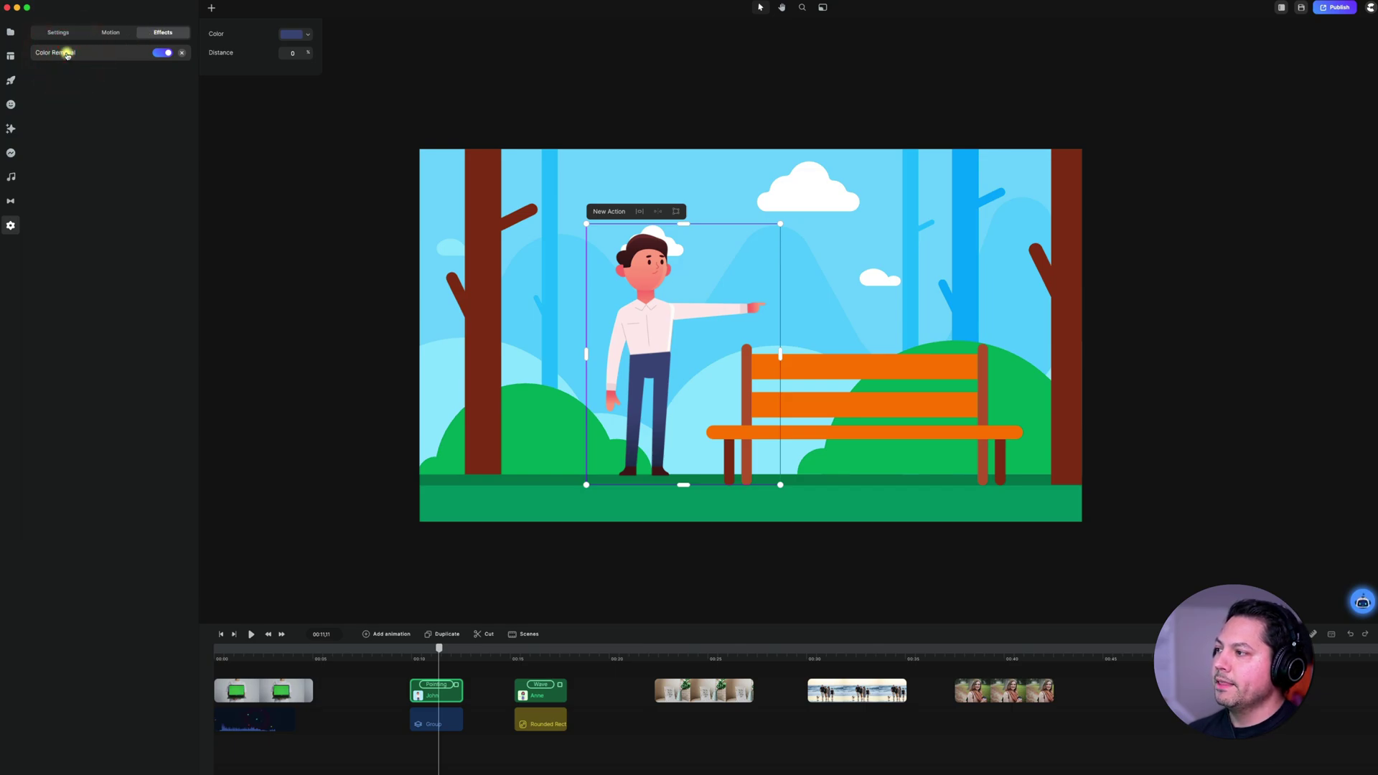
{"action": "left_click", "coordinate": [160, 52]}
{"action": "left_click", "coordinate": [161, 52]}
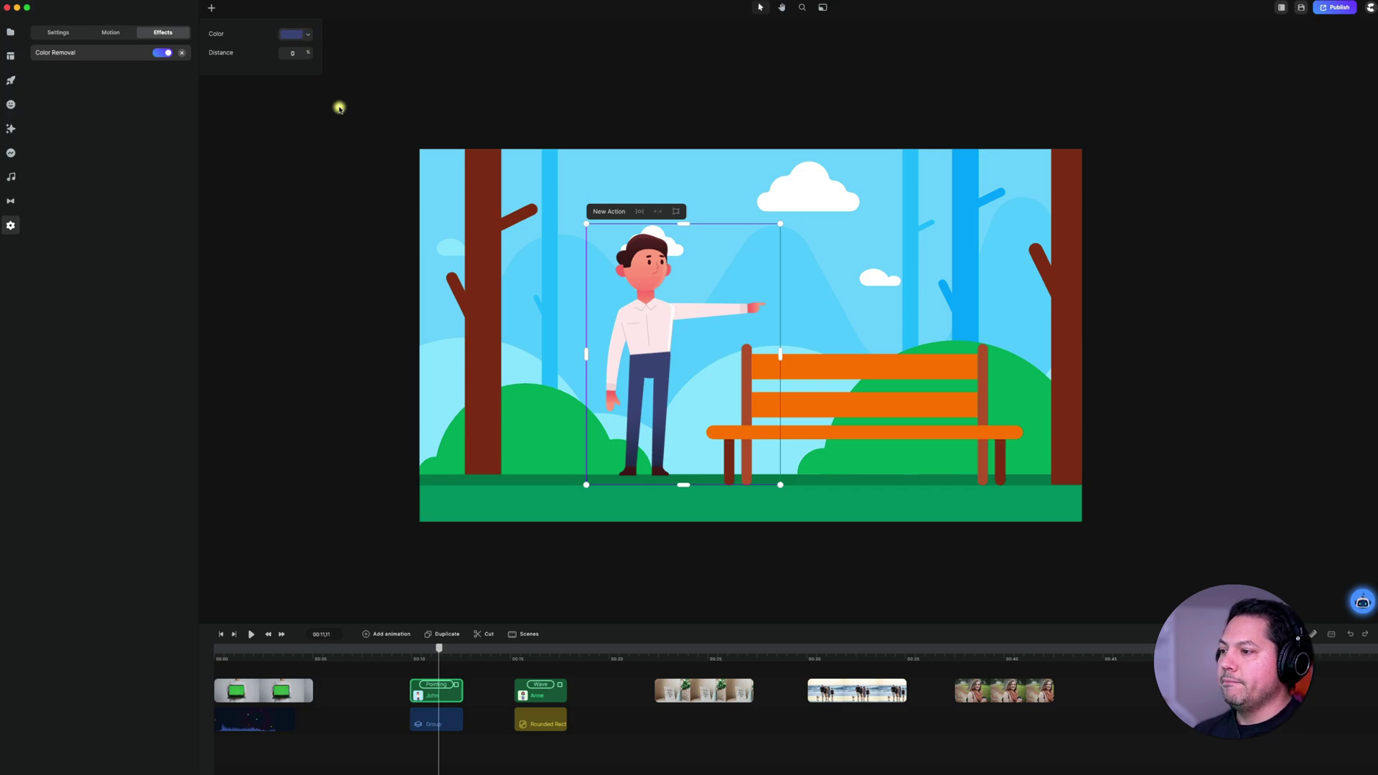
- Sample the man's trousers colour, raise Distance to preview removal, then reset it to 0
{"action": "left_click", "coordinate": [305, 33]}
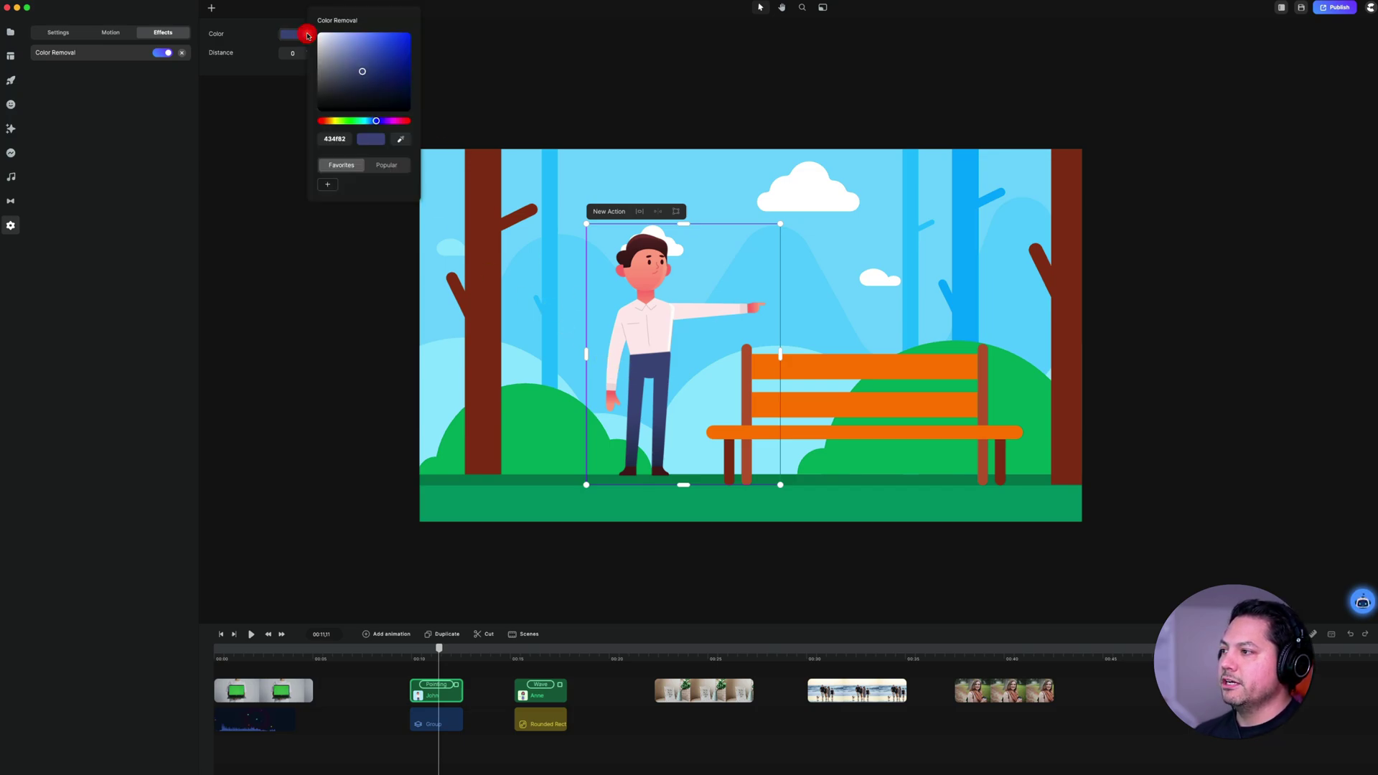
{"action": "left_click", "coordinate": [401, 139]}
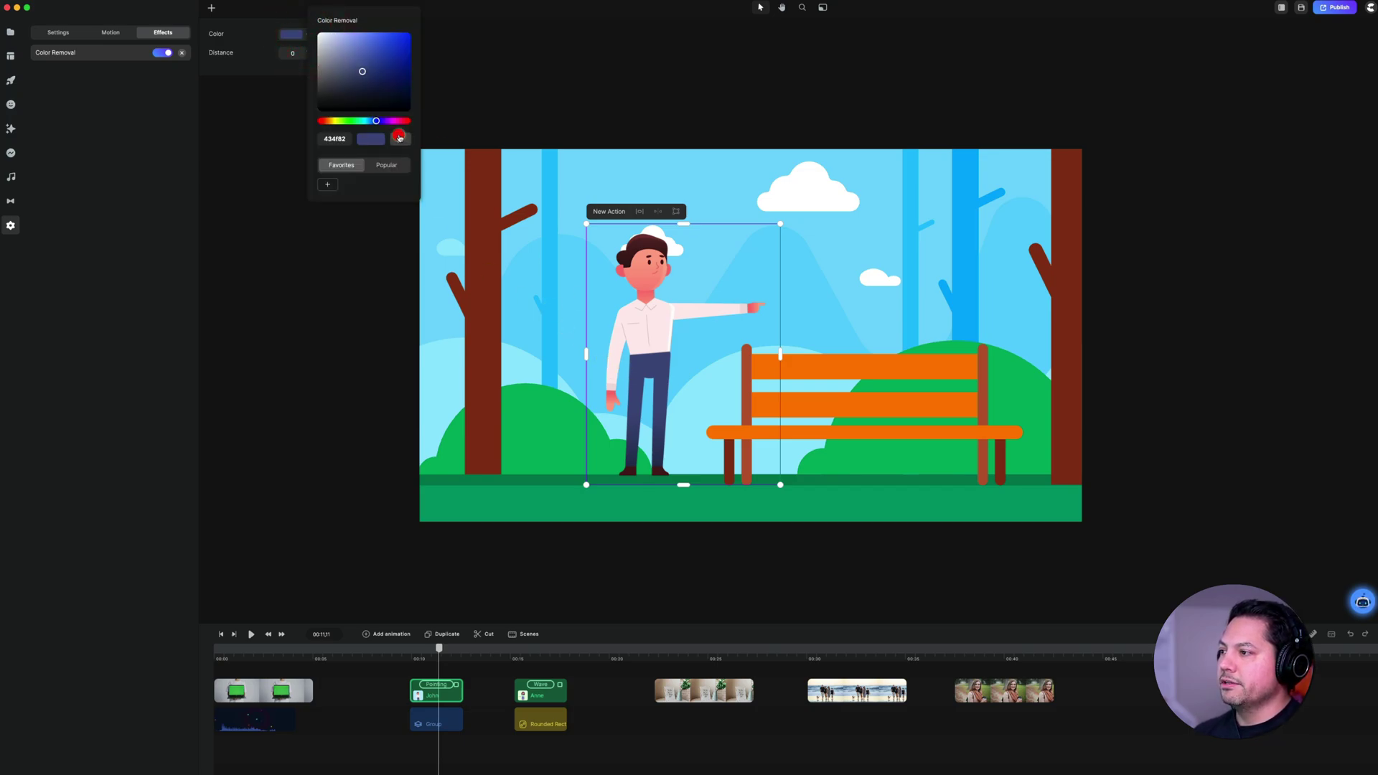
{"action": "left_click", "coordinate": [637, 374]}
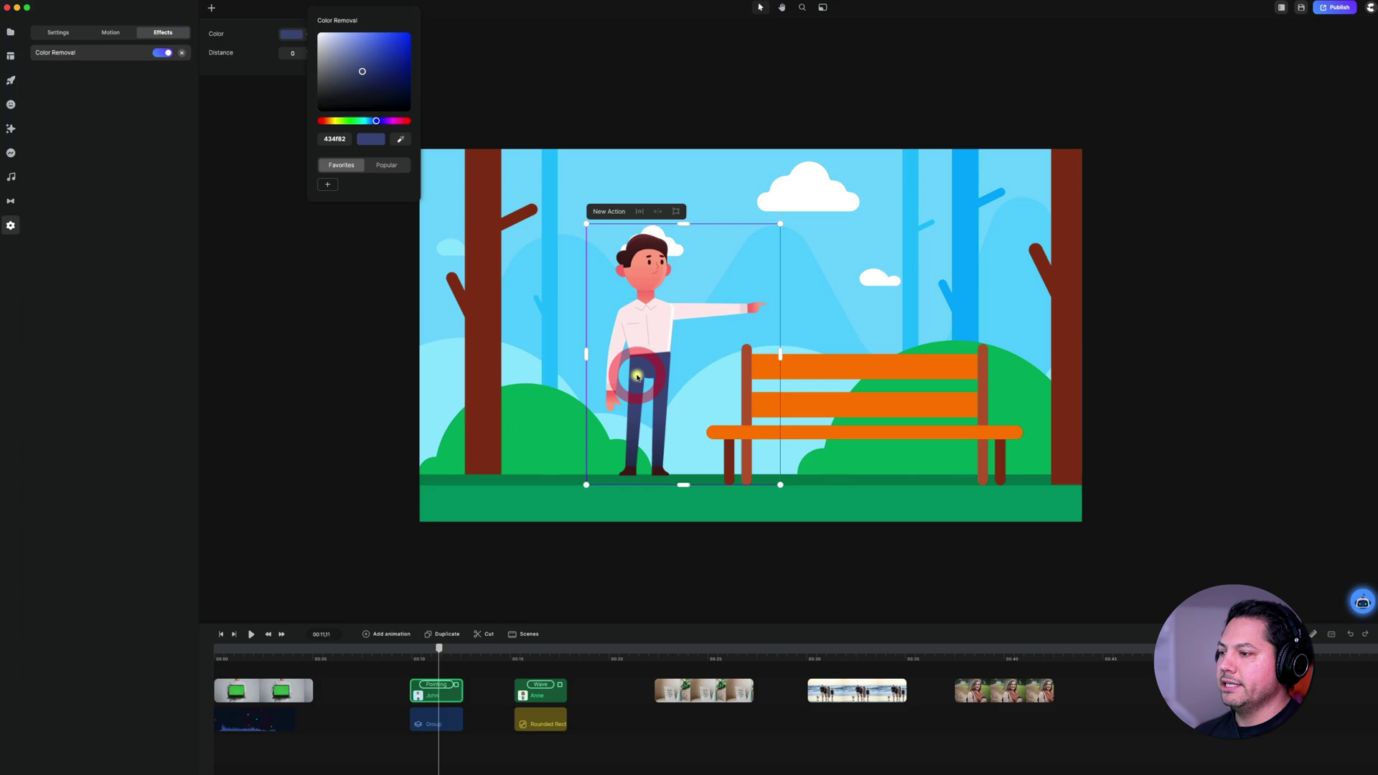
{"action": "left_click", "coordinate": [232, 59]}
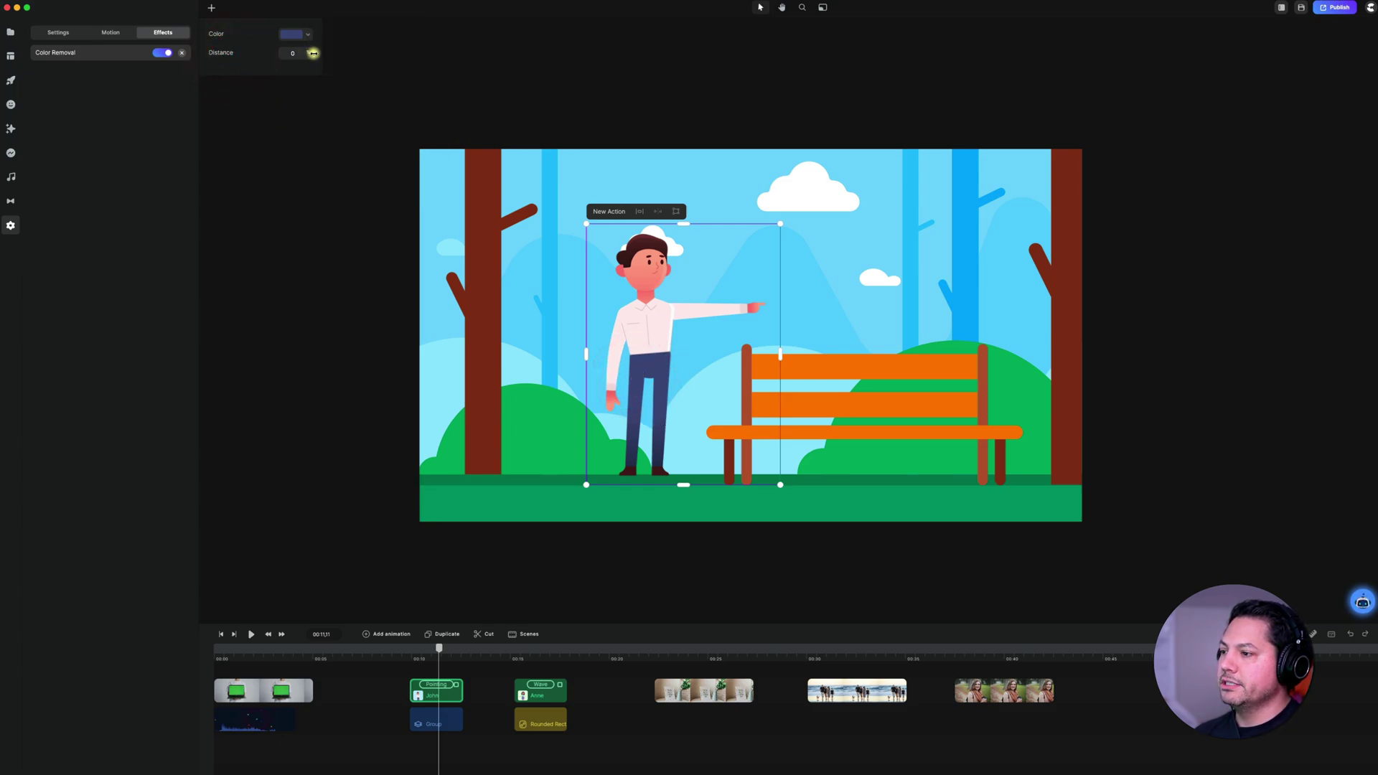
{"action": "left_click_drag", "start_coordinate": [309, 53], "coordinate": [329, 51]}
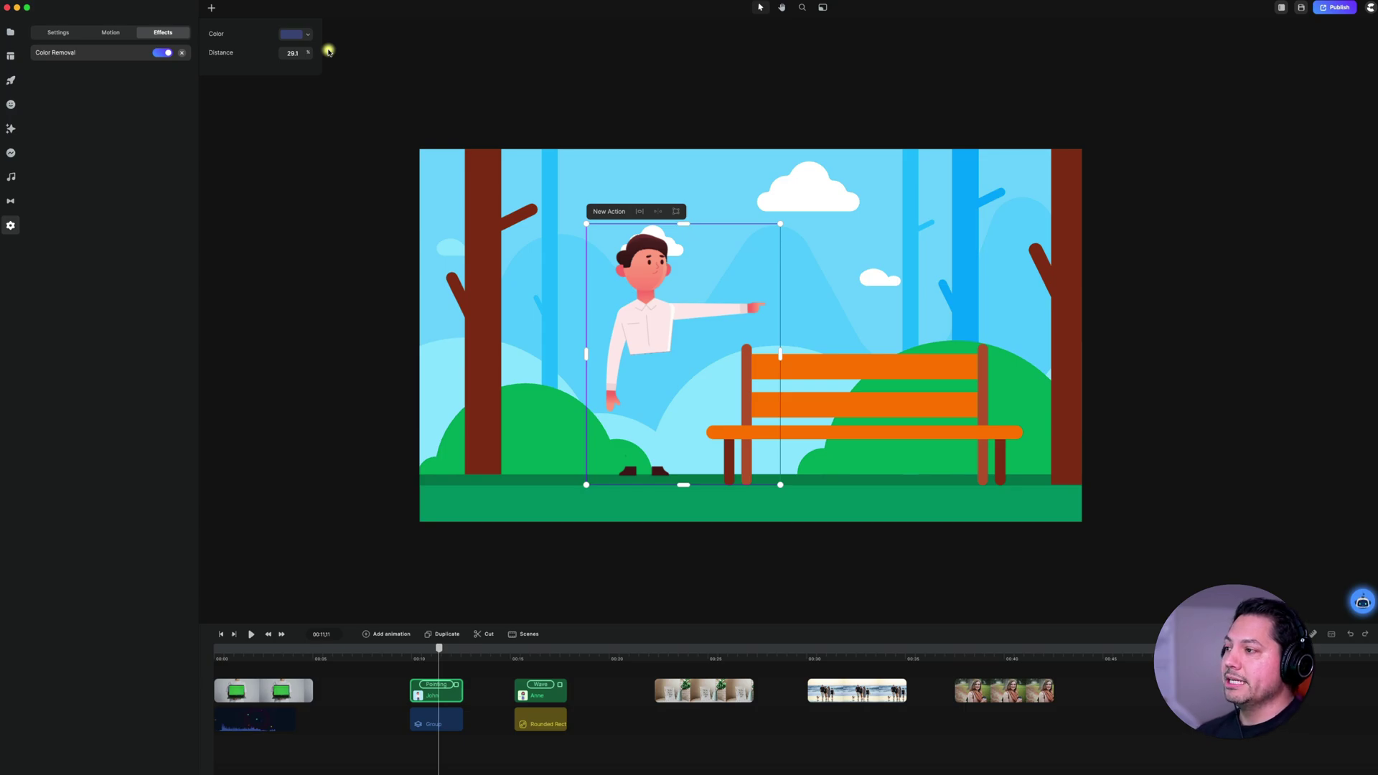
{"action": "left_click_drag", "start_coordinate": [326, 52], "coordinate": [305, 53]}
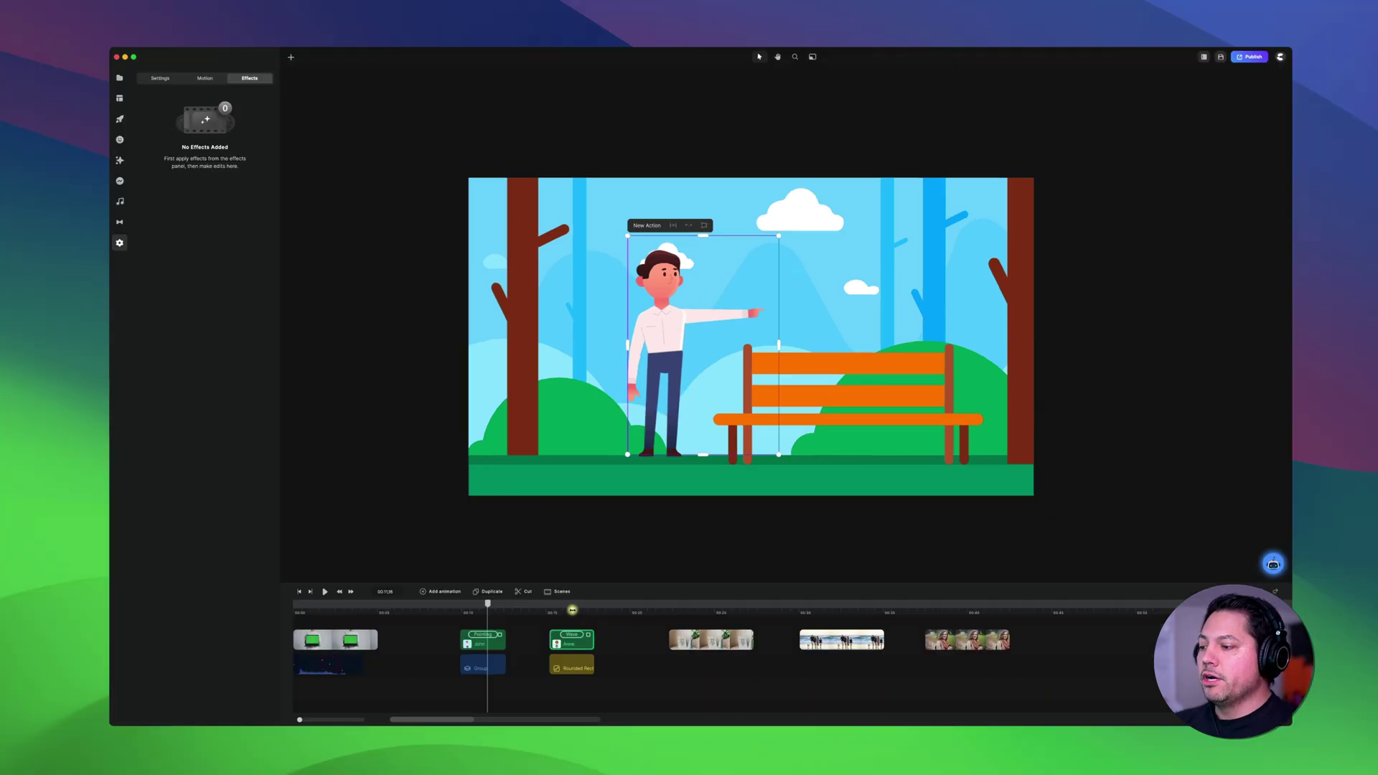
- Jump to the waving woman at 00:16 and preview her animation
{"action": "left_click", "coordinate": [571, 609]}
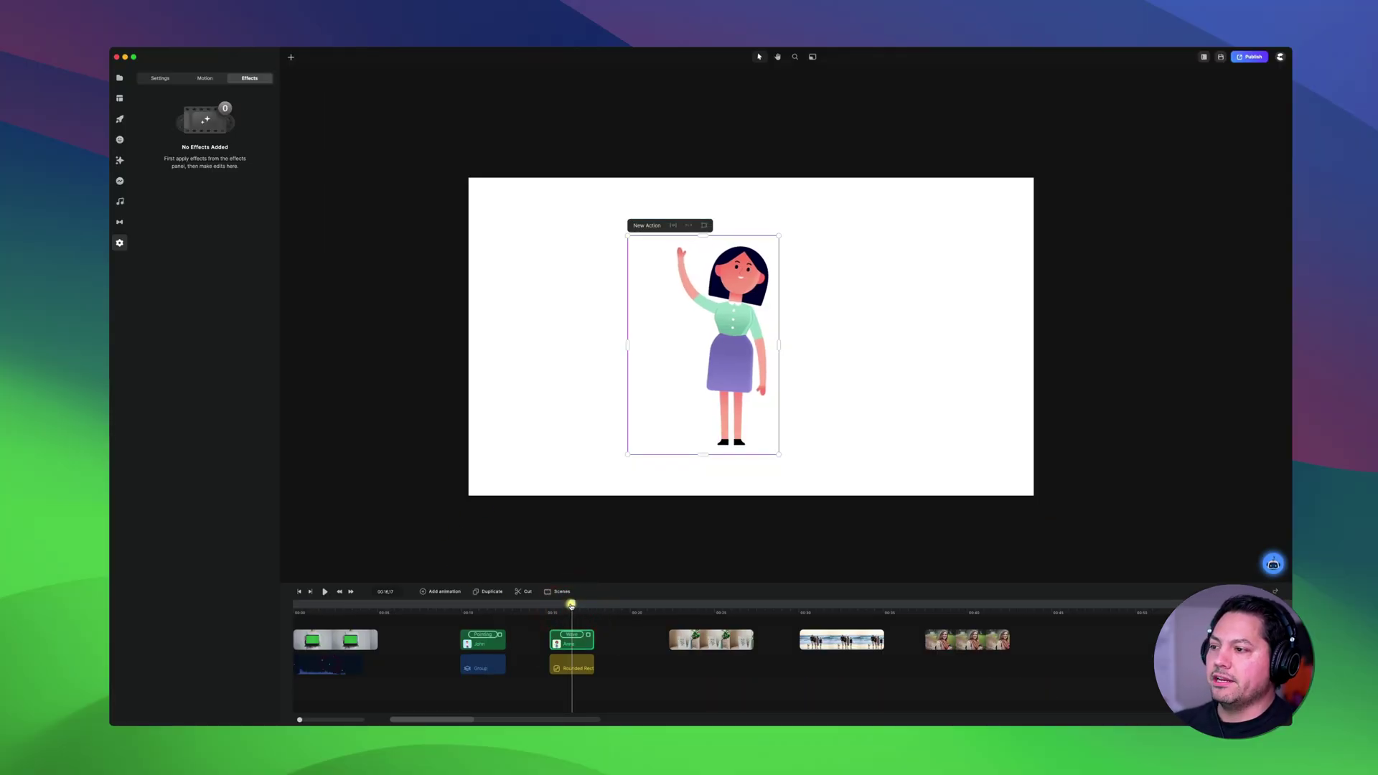
{"action": "left_click", "coordinate": [564, 605]}
{"action": "key", "text": "space"}
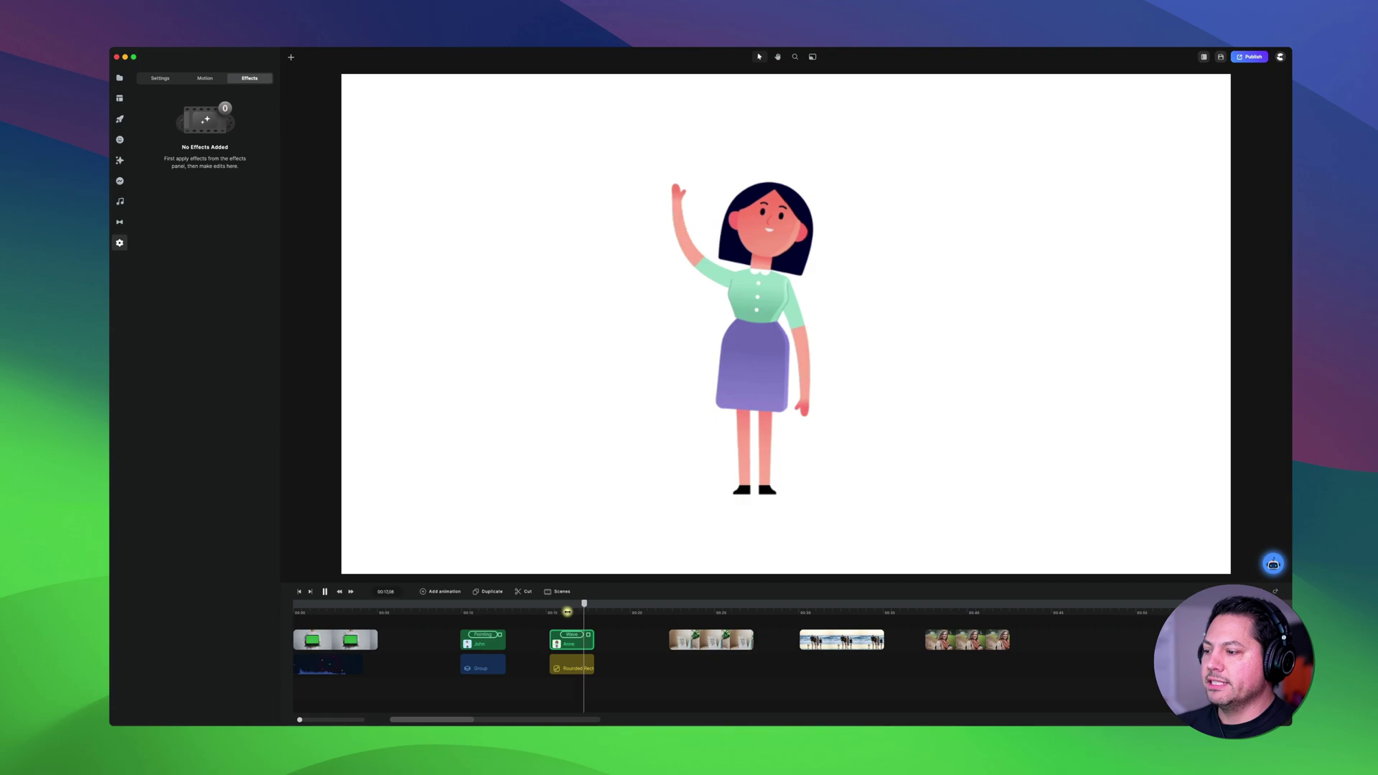
{"action": "left_click", "coordinate": [567, 612]}
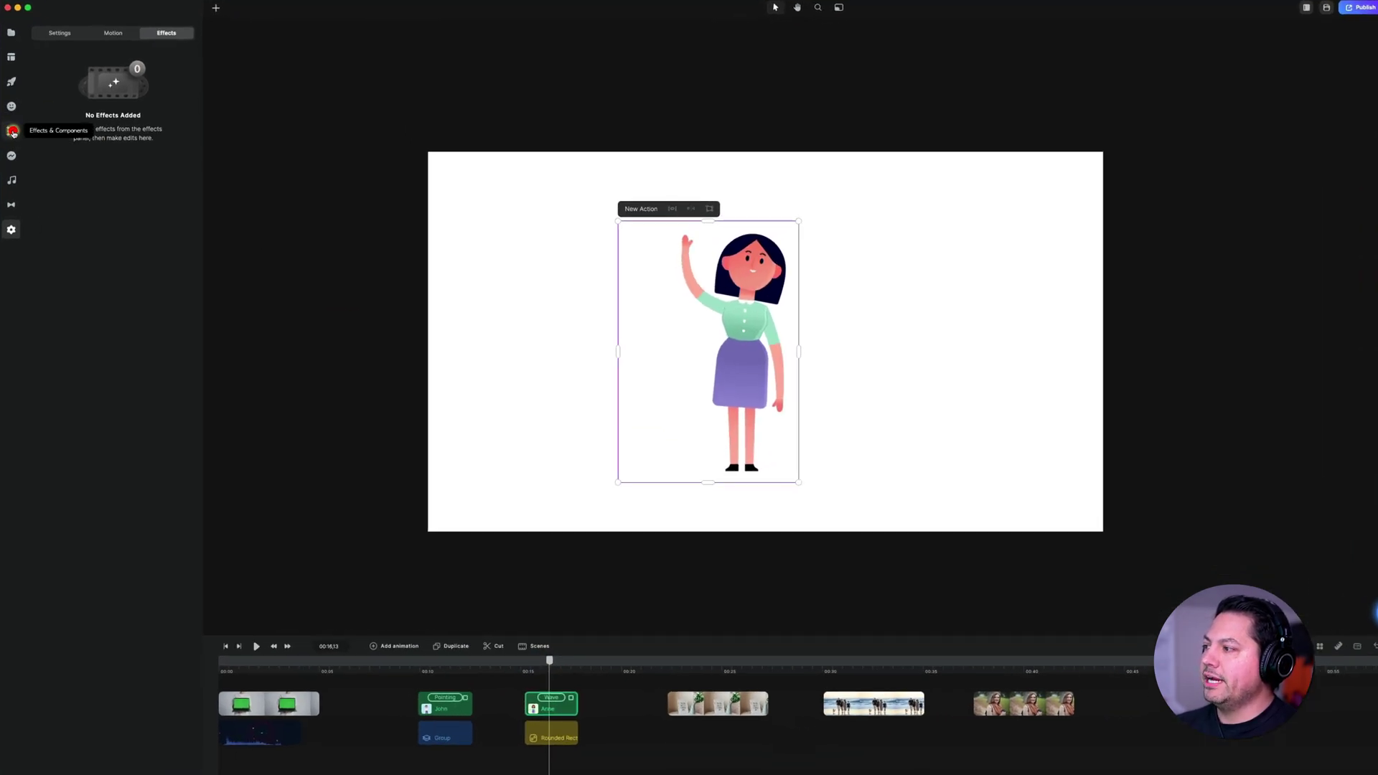
- Apply a Color Replace effect to the waving woman clip
{"action": "left_click", "coordinate": [13, 132]}
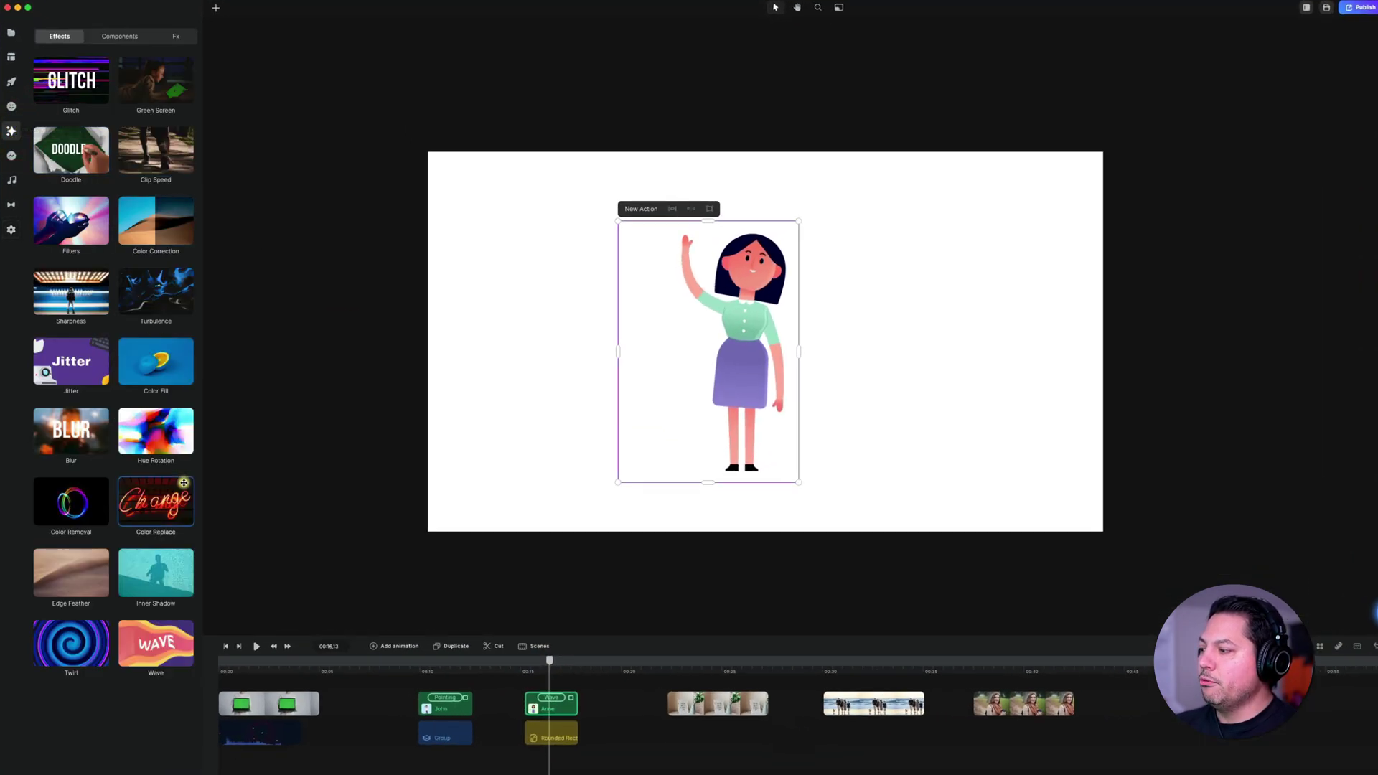
{"action": "left_click_drag", "start_coordinate": [153, 508], "coordinate": [549, 708]}
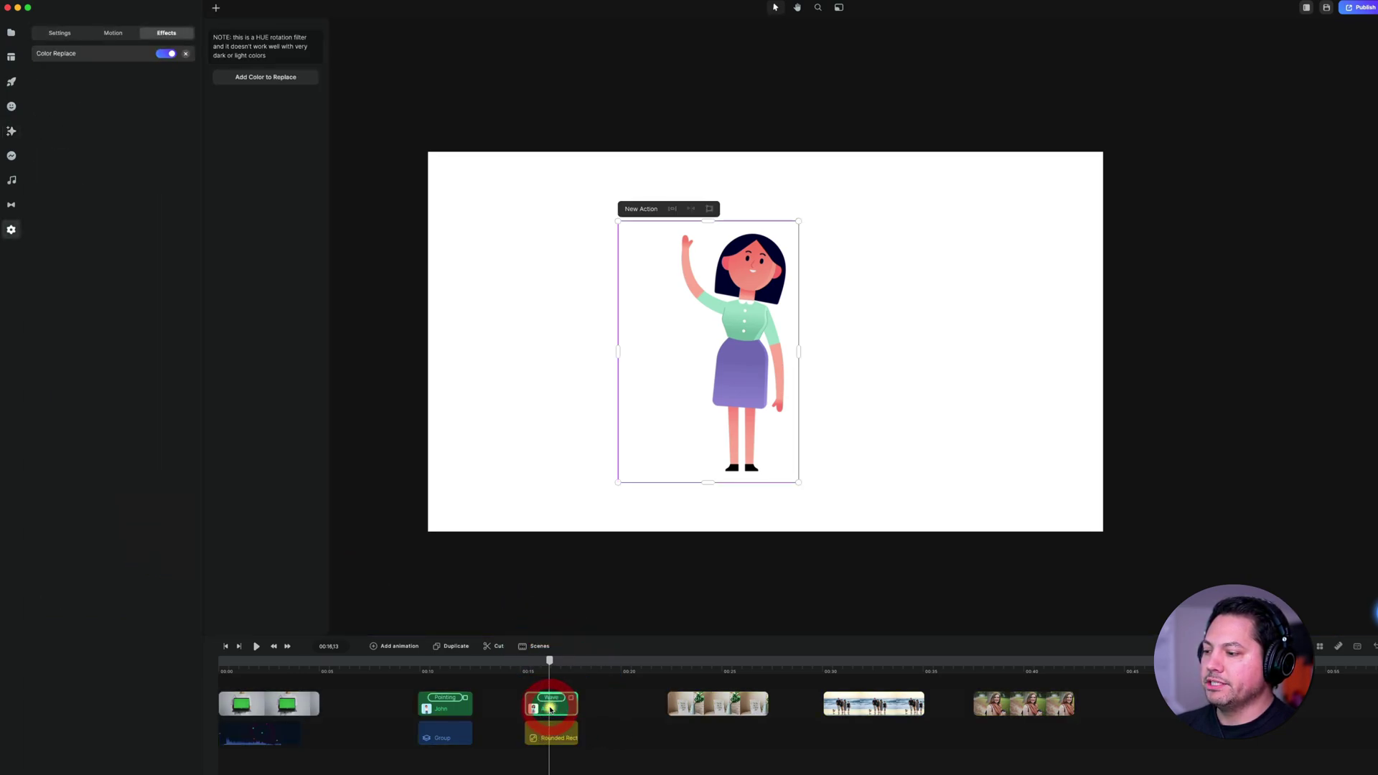
{"action": "left_click", "coordinate": [172, 54]}
{"action": "left_click", "coordinate": [169, 54]}
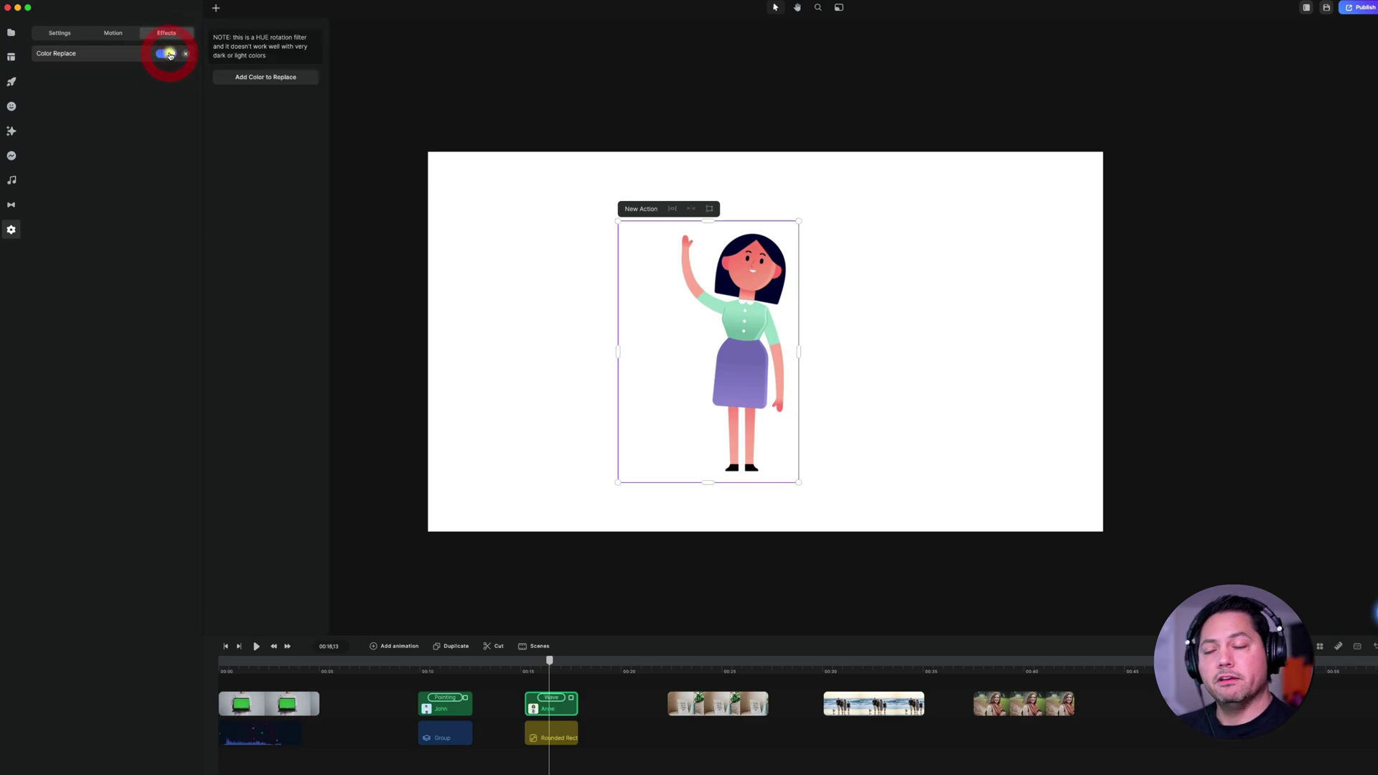
- Add a colour replacement entry and eyedrop the woman's green shirt as the colour to replace
{"action": "left_click", "coordinate": [260, 78]}
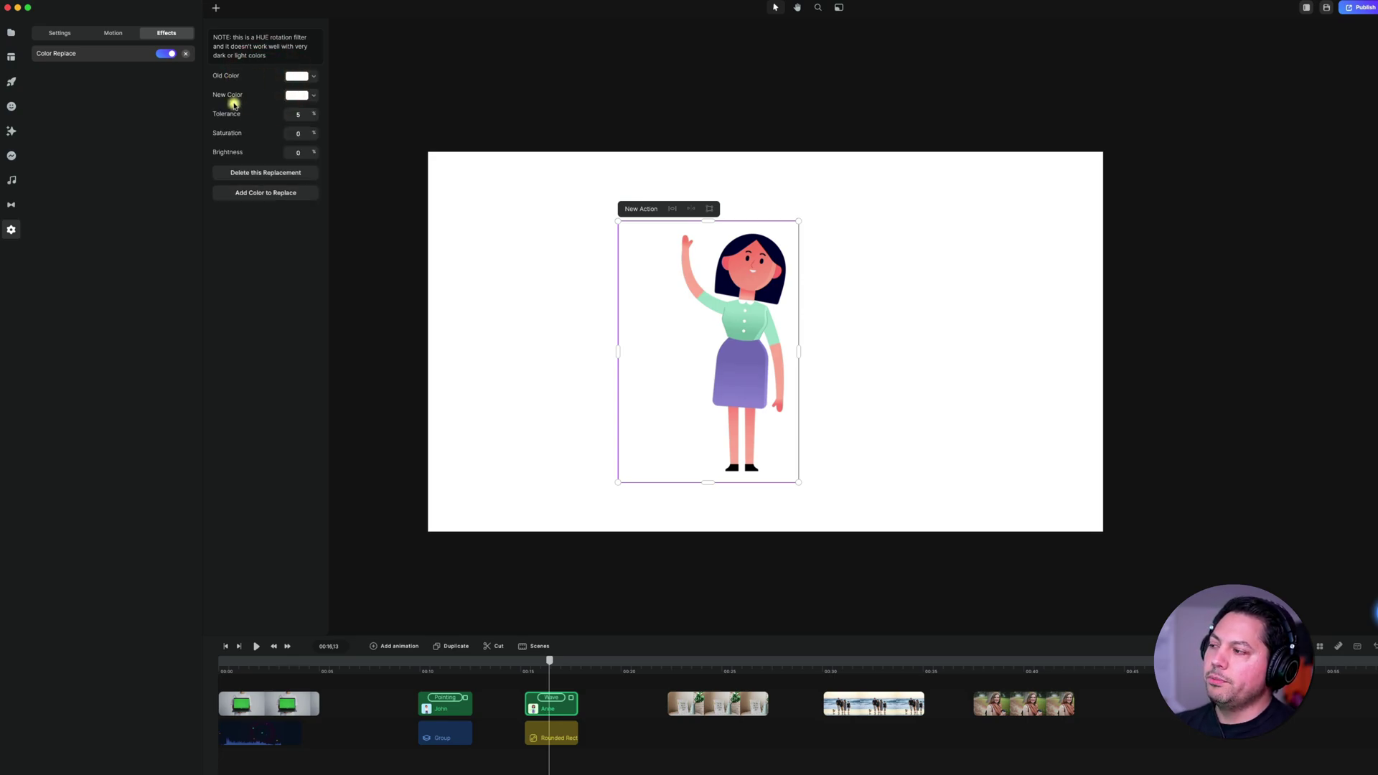
{"action": "left_click", "coordinate": [312, 78]}
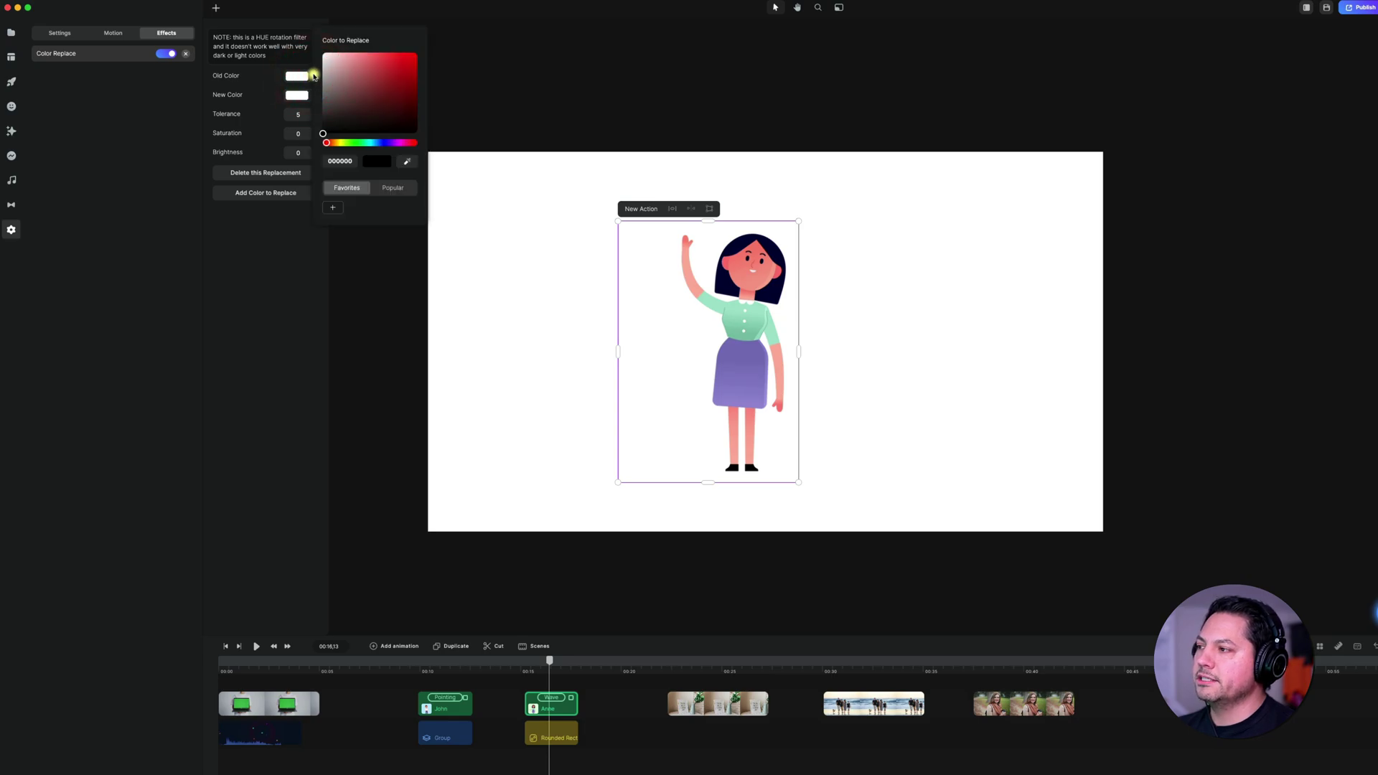
{"action": "left_click", "coordinate": [406, 162]}
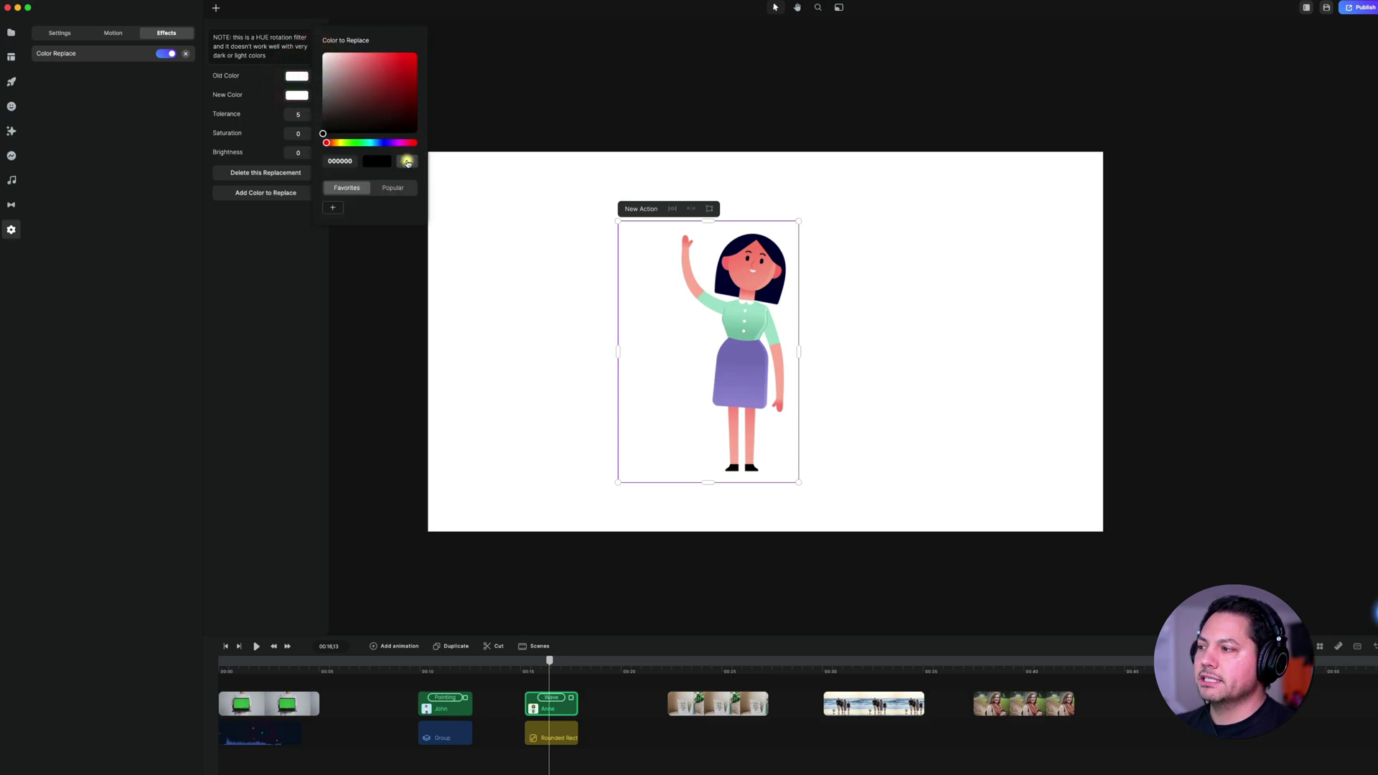
{"action": "left_click", "coordinate": [407, 162]}
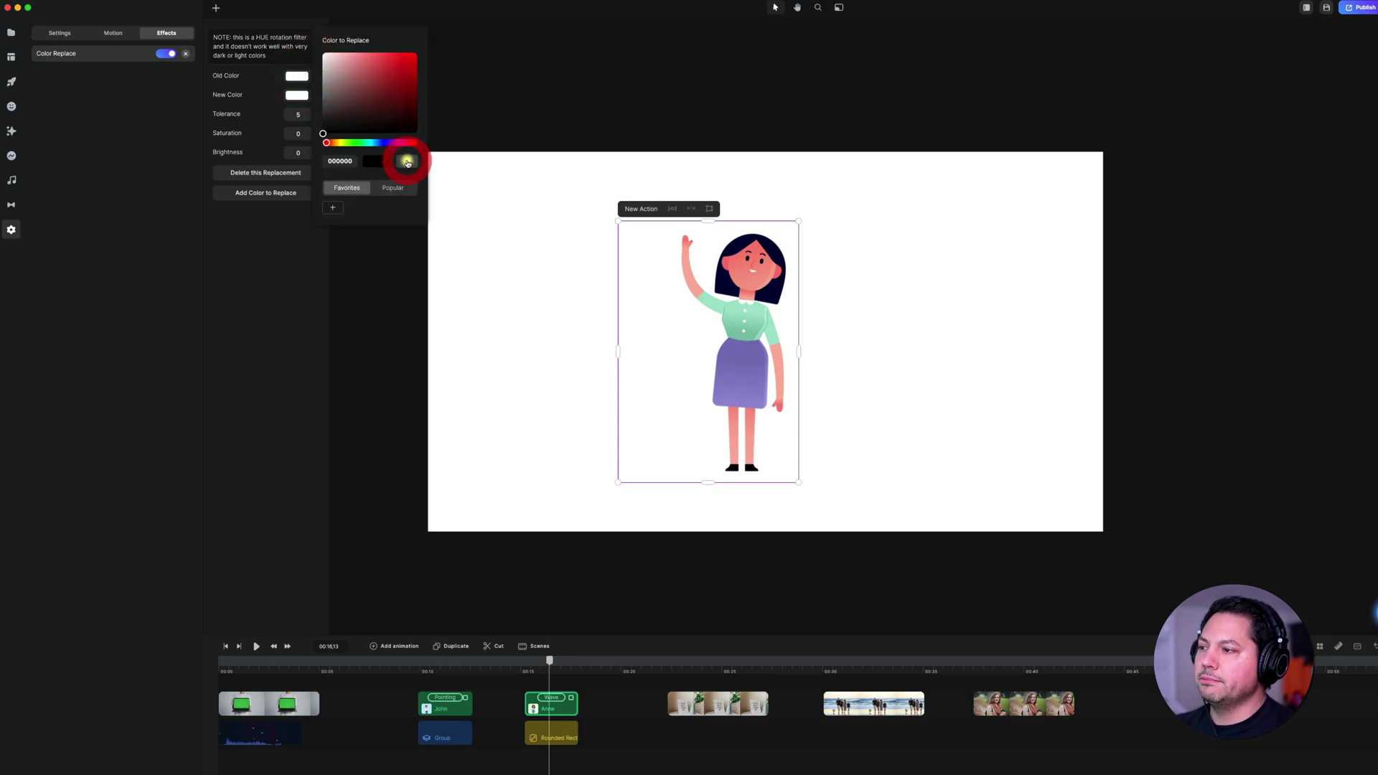
{"action": "left_click", "coordinate": [758, 321]}
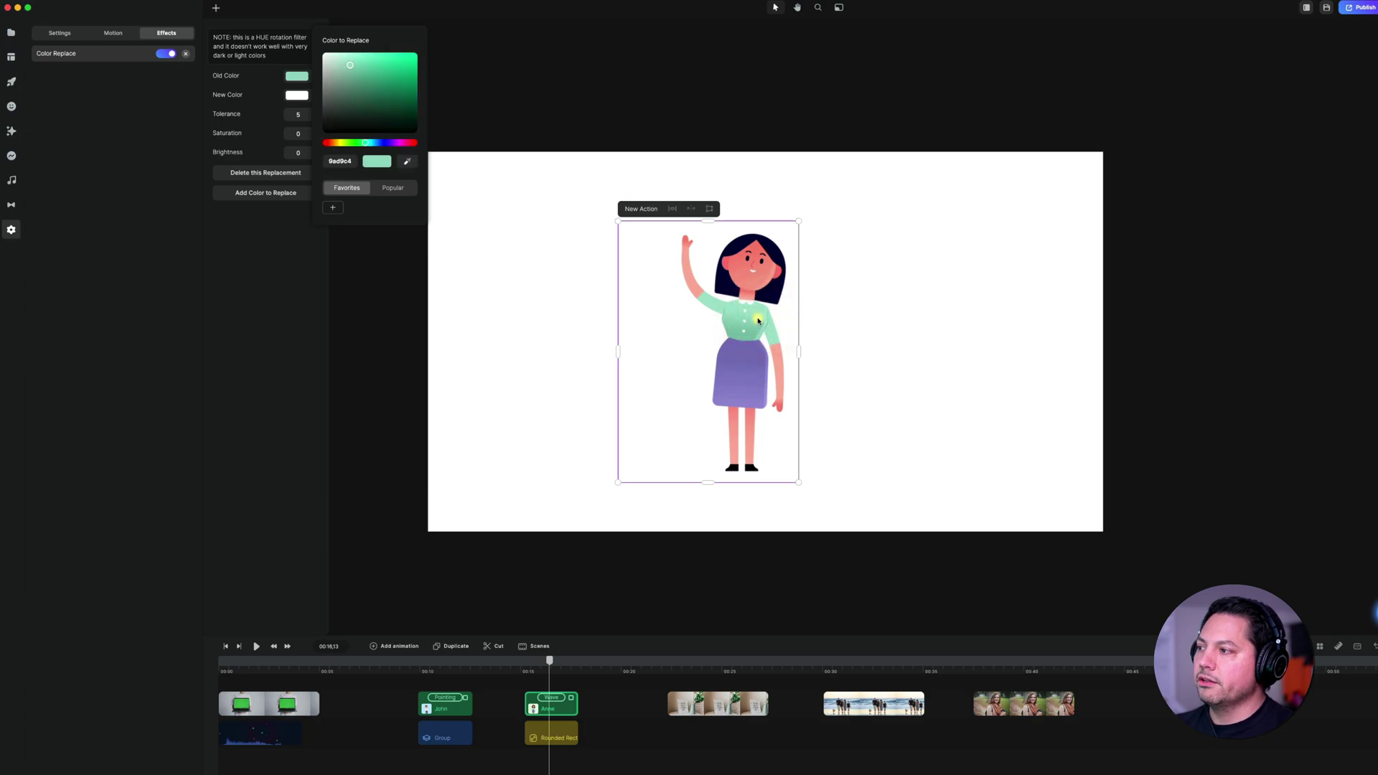
{"action": "left_click", "coordinate": [262, 264]}
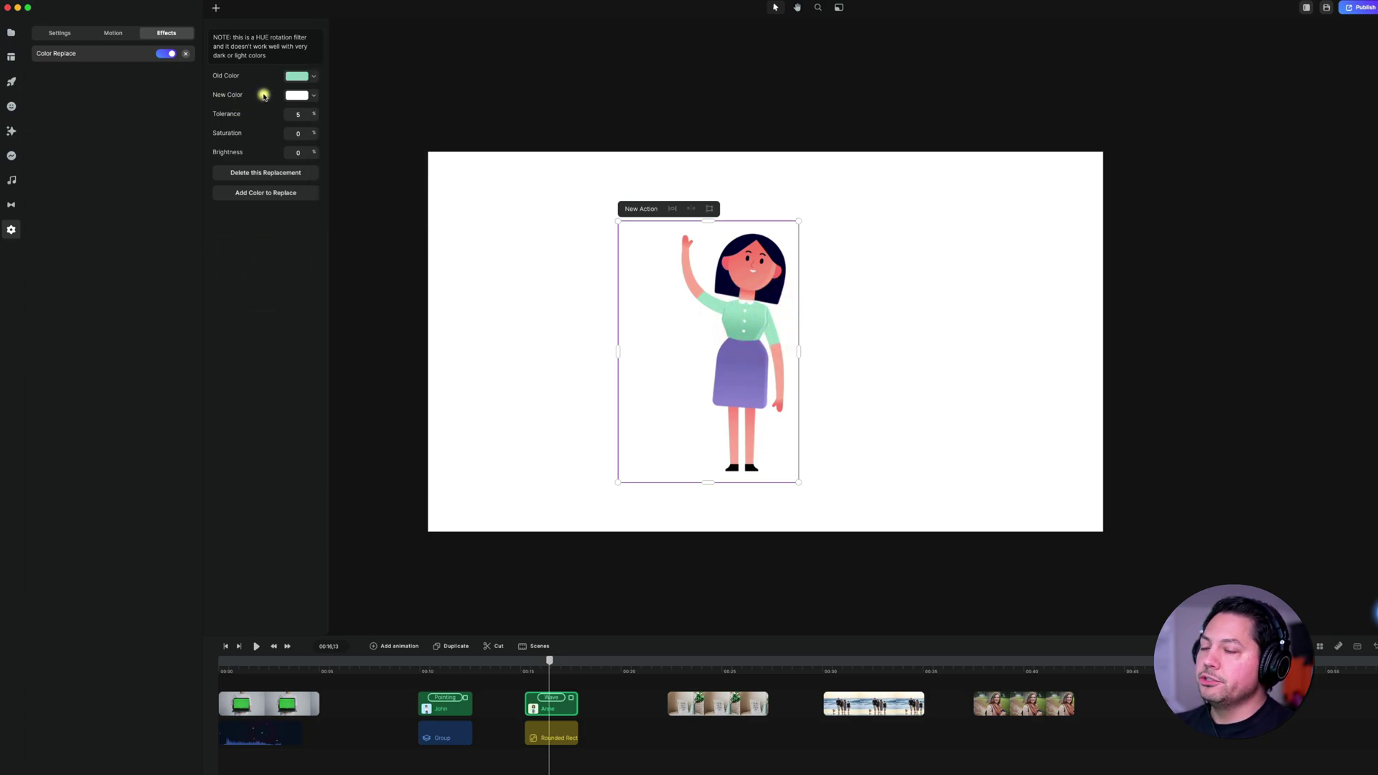
- Set the replacement colour to dark magenta 441636, then add a second replacement entry
{"action": "left_click", "coordinate": [312, 98]}
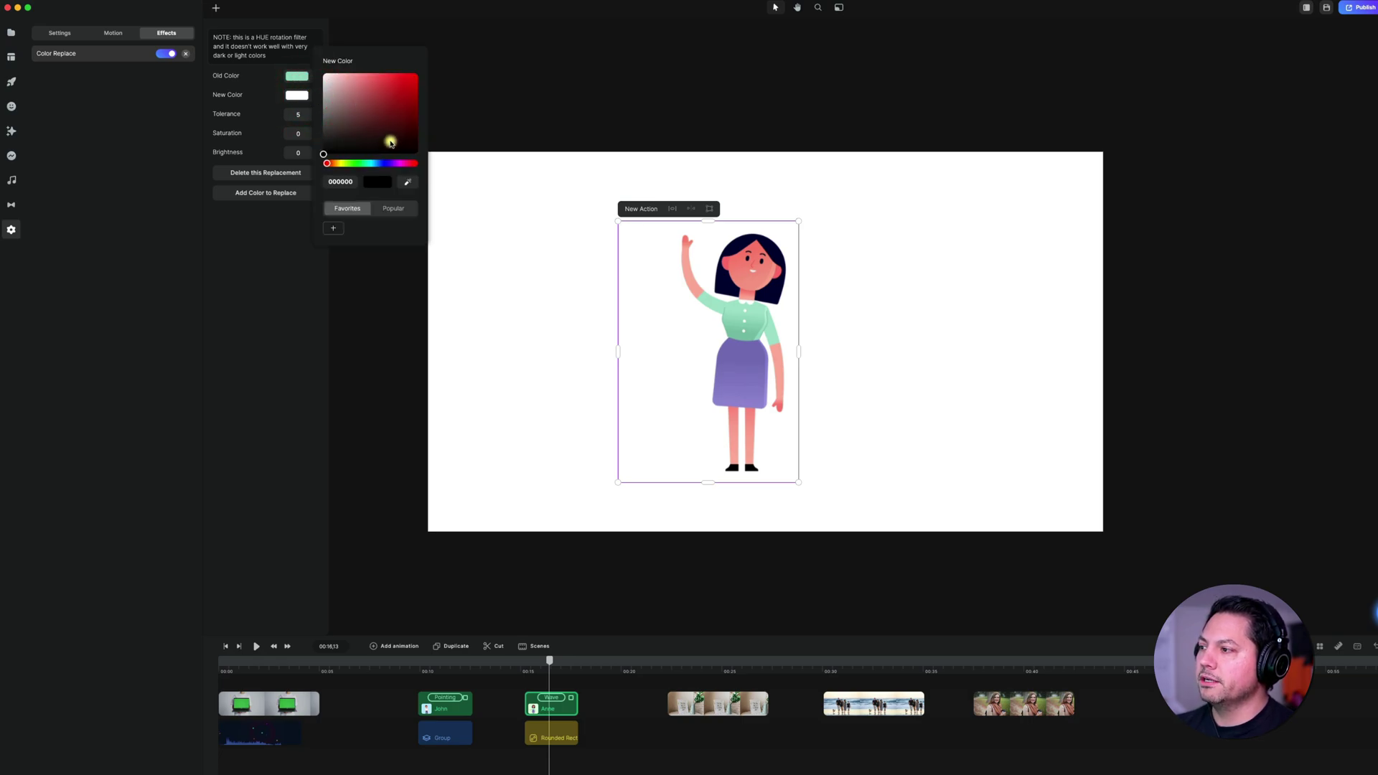
{"action": "left_click_drag", "start_coordinate": [328, 166], "coordinate": [406, 167]}
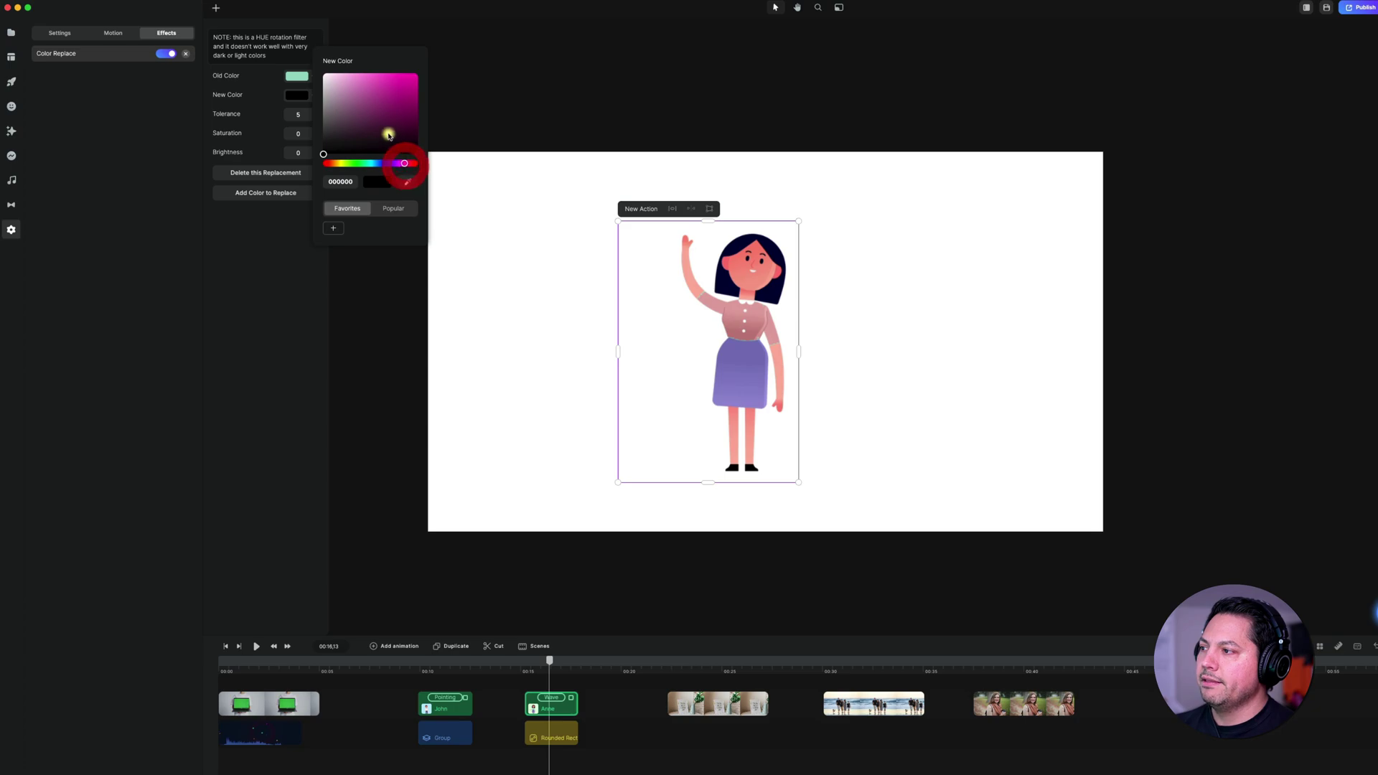
{"action": "left_click", "coordinate": [389, 134]}
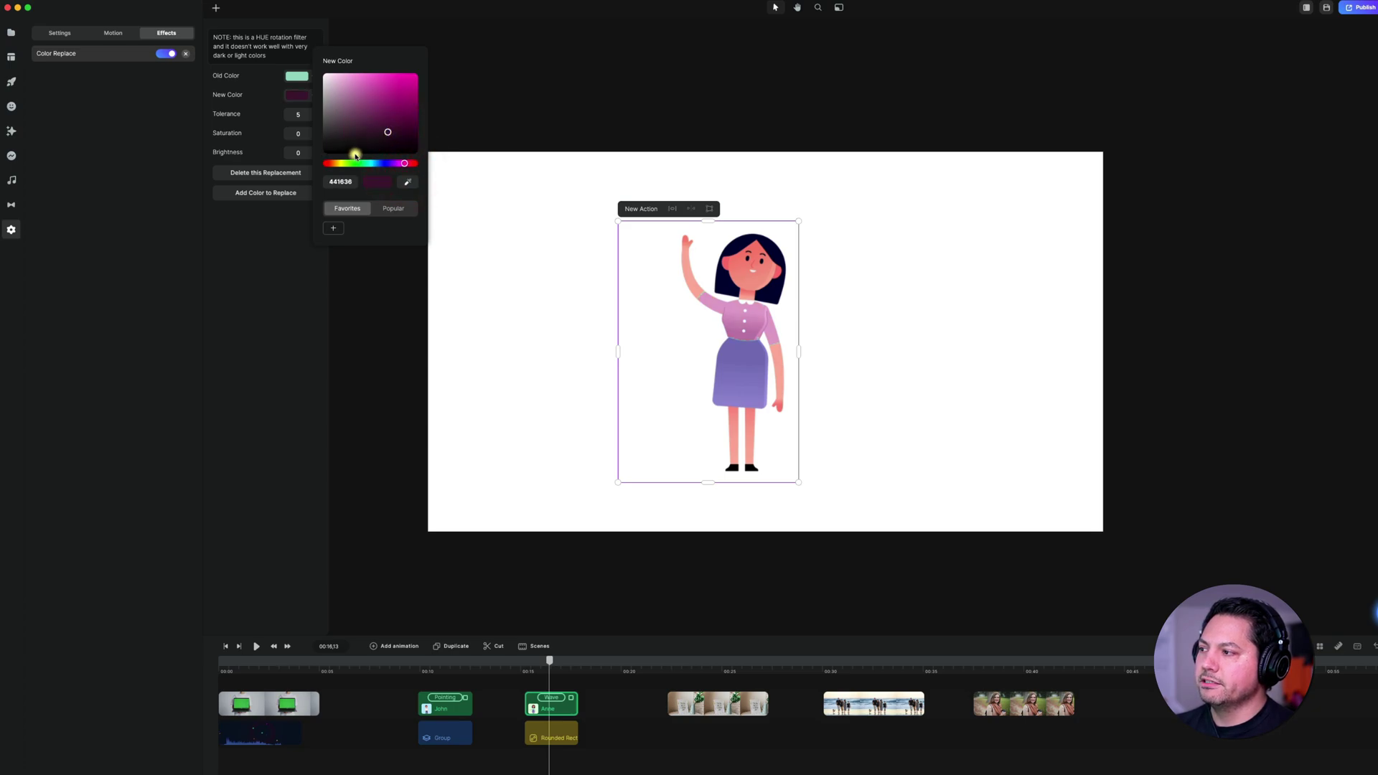
{"action": "left_click", "coordinate": [257, 286]}
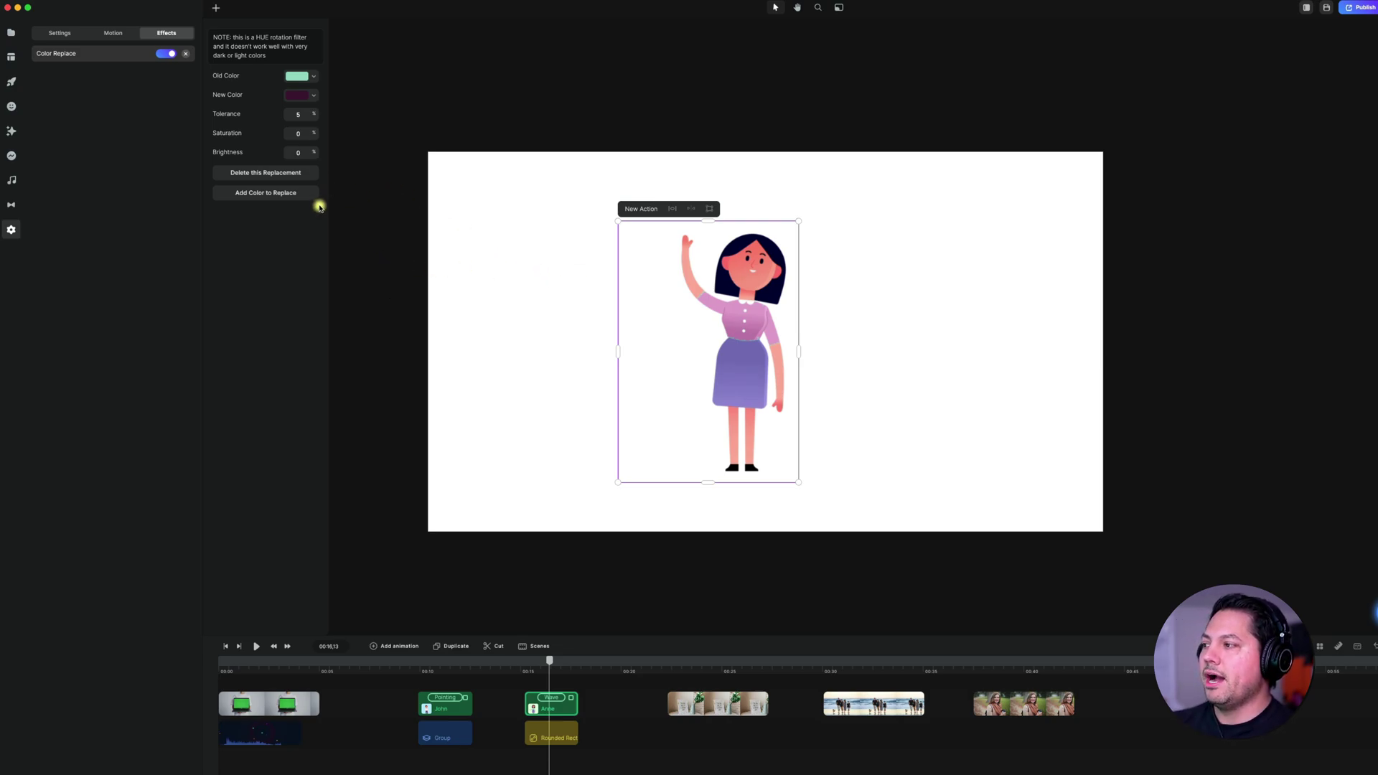
{"action": "left_click", "coordinate": [258, 193]}
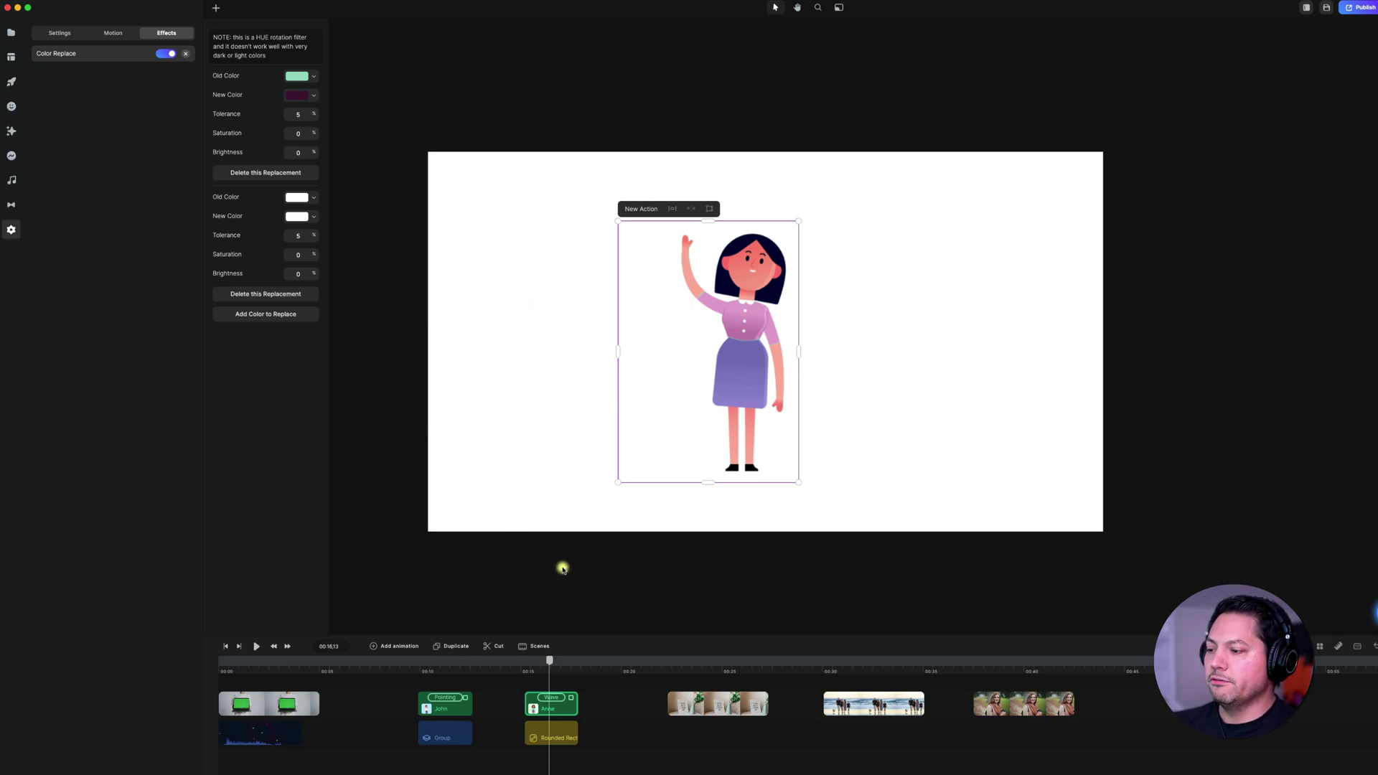
- Jump to the framed poster photo at 00:24, open the A.I. Tool Kit, and select the photo
{"action": "left_click", "coordinate": [712, 663]}
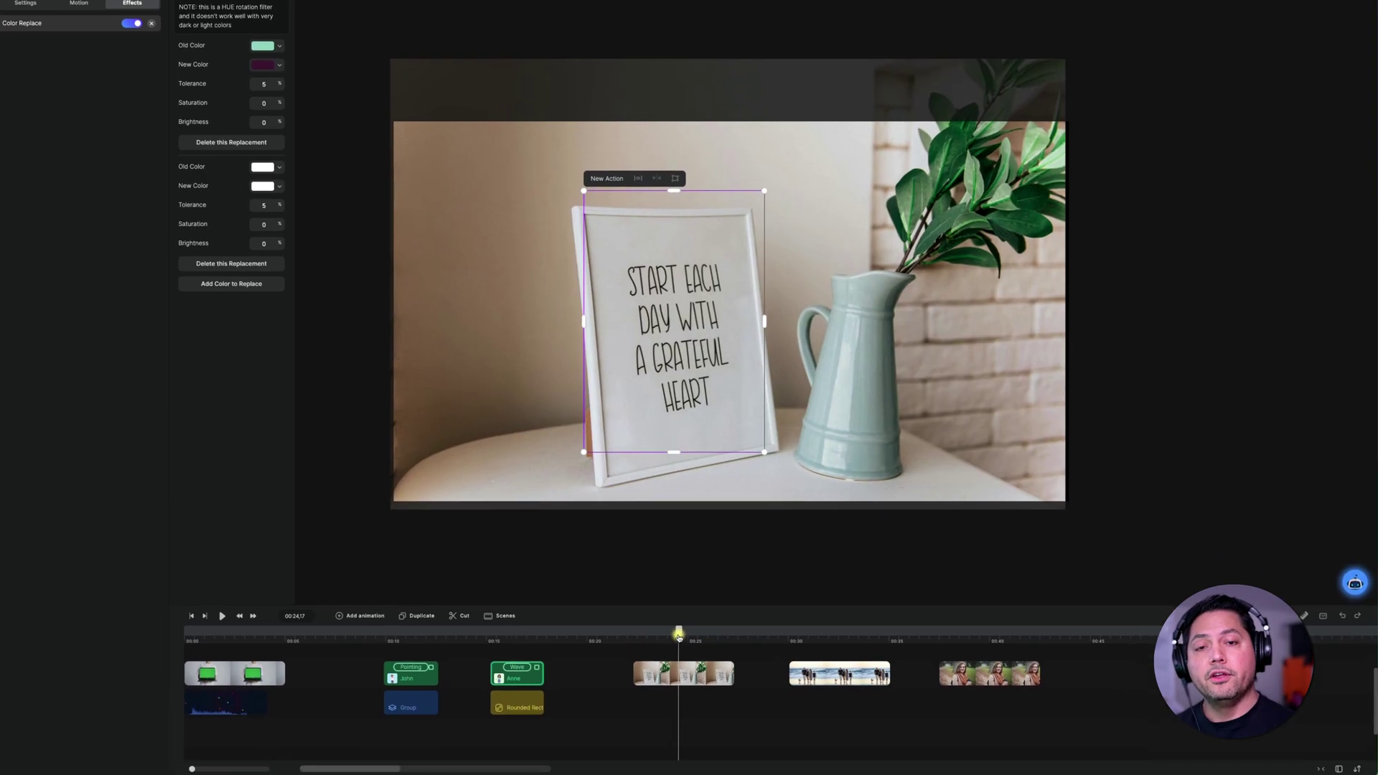
{"action": "left_click", "coordinate": [1354, 583]}
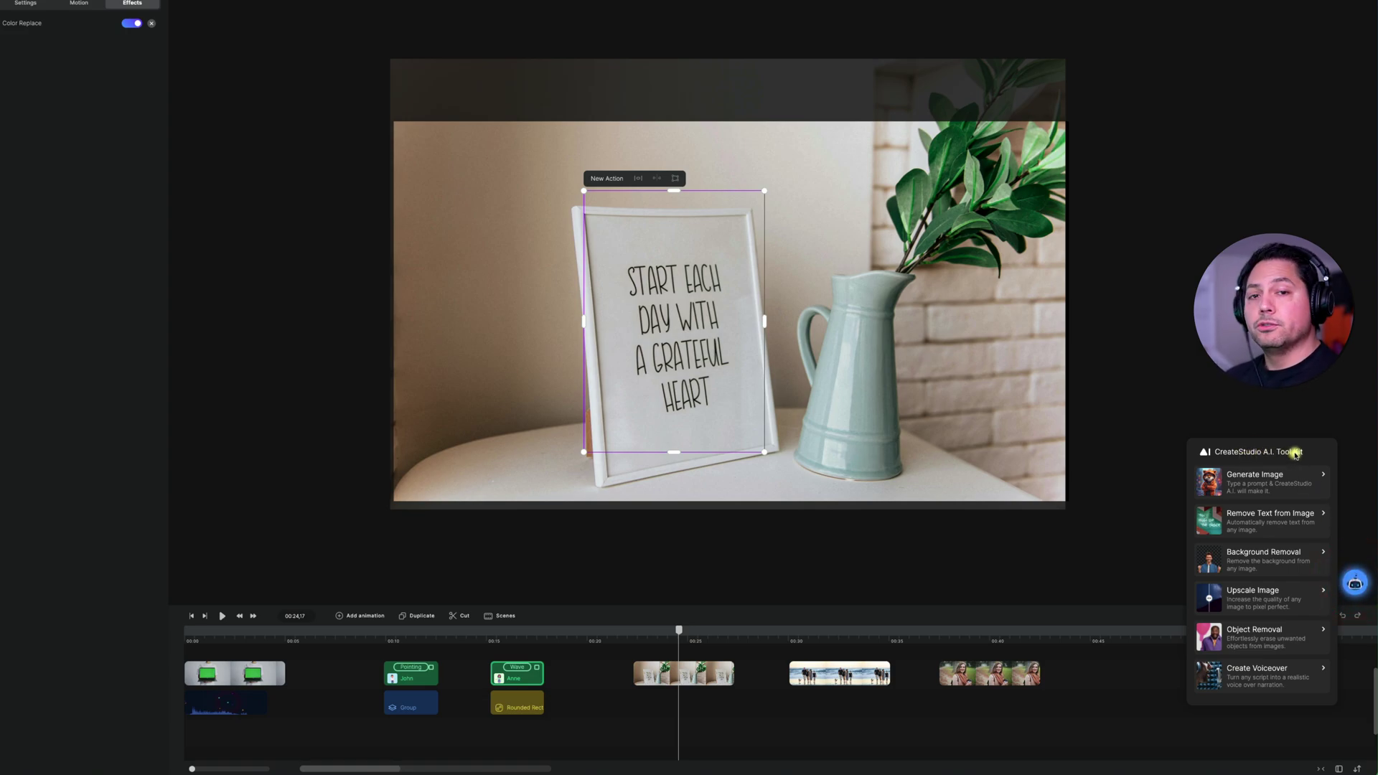
{"action": "left_click", "coordinate": [1312, 530]}
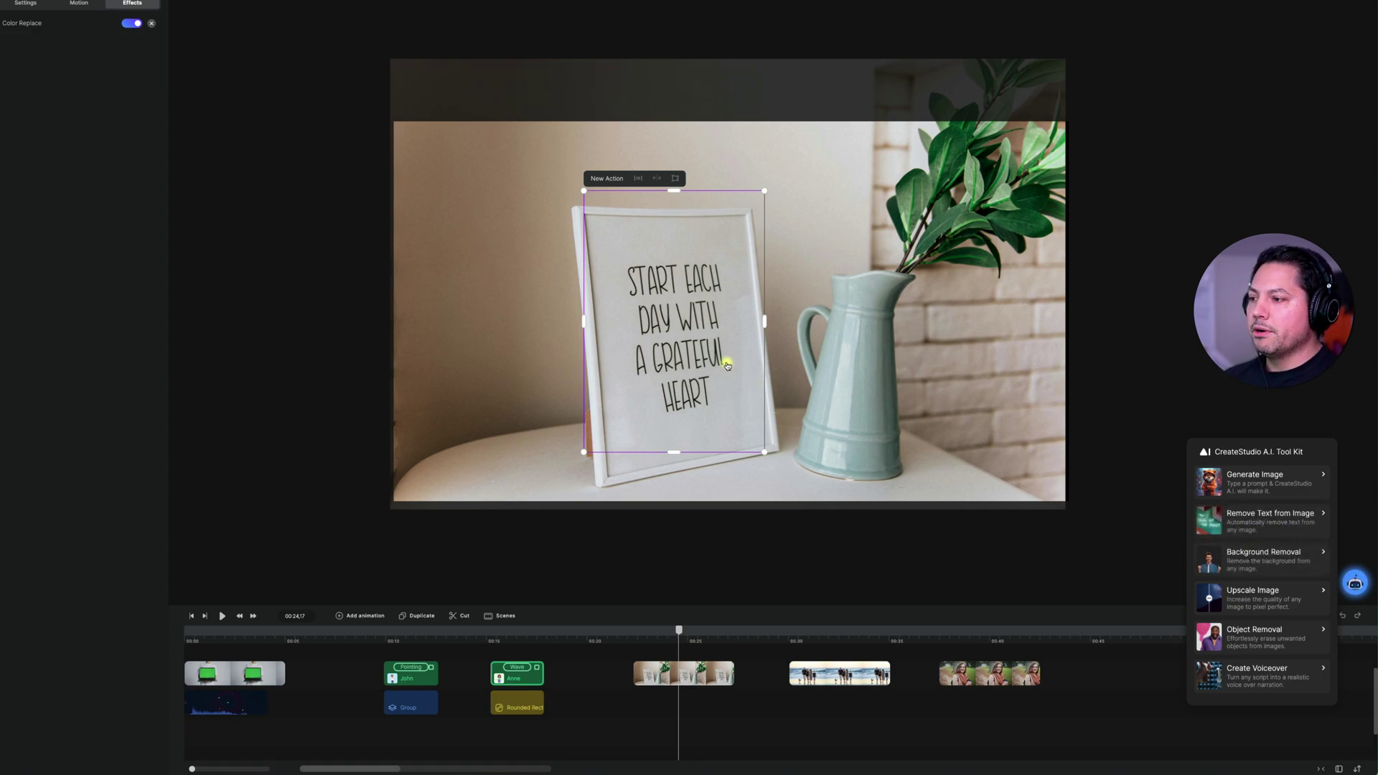
{"action": "left_click", "coordinate": [679, 737]}
{"action": "left_click", "coordinate": [715, 676]}
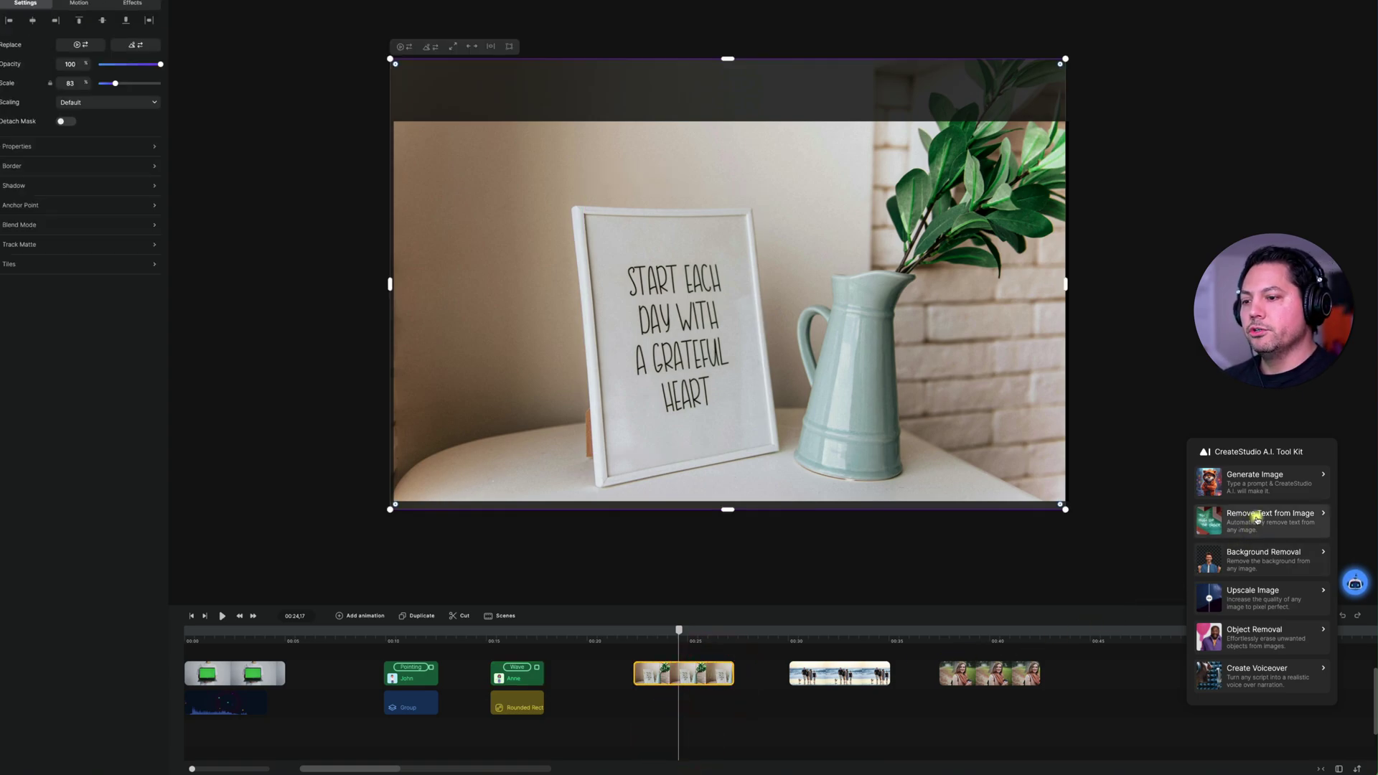
- Remove the quote text from the poster photo with A.I. text removal
{"action": "left_click", "coordinate": [1268, 518]}
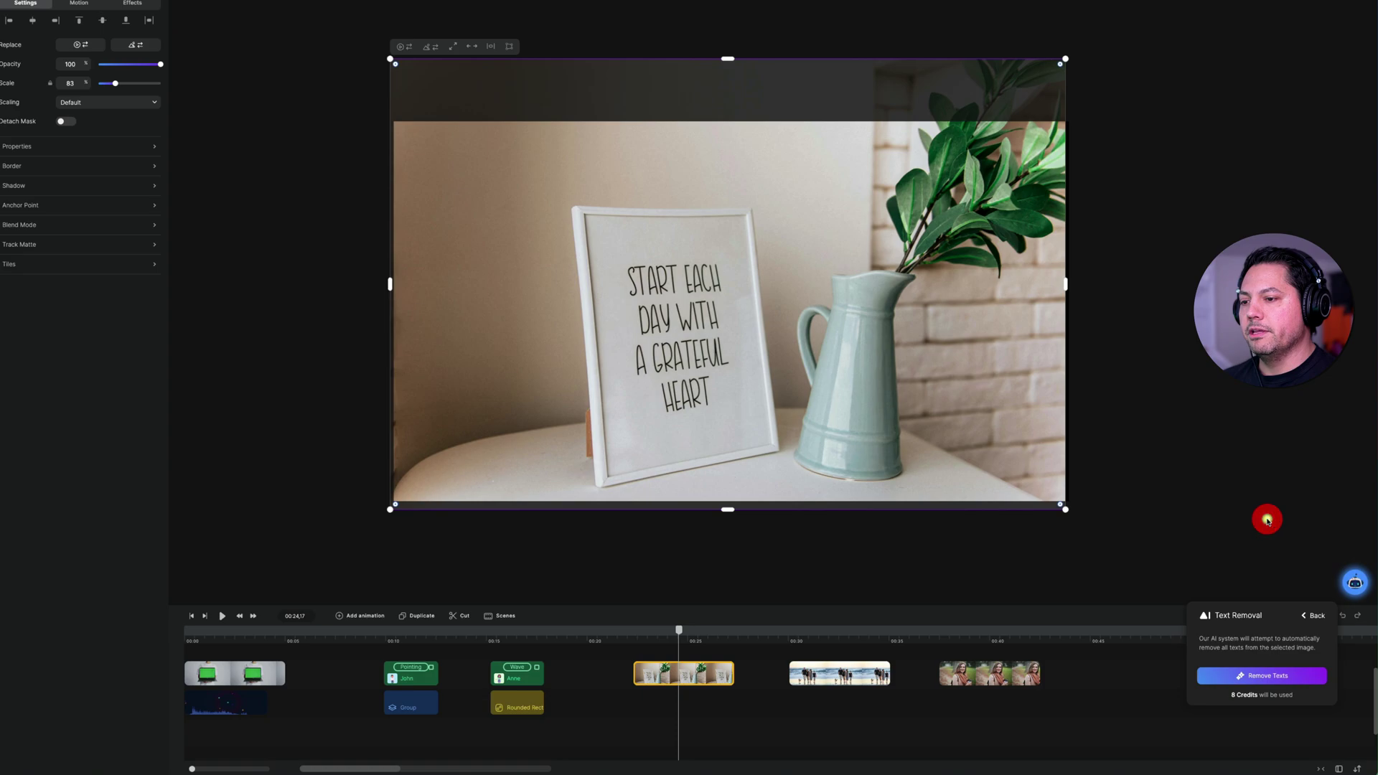
{"action": "left_click", "coordinate": [1272, 675]}
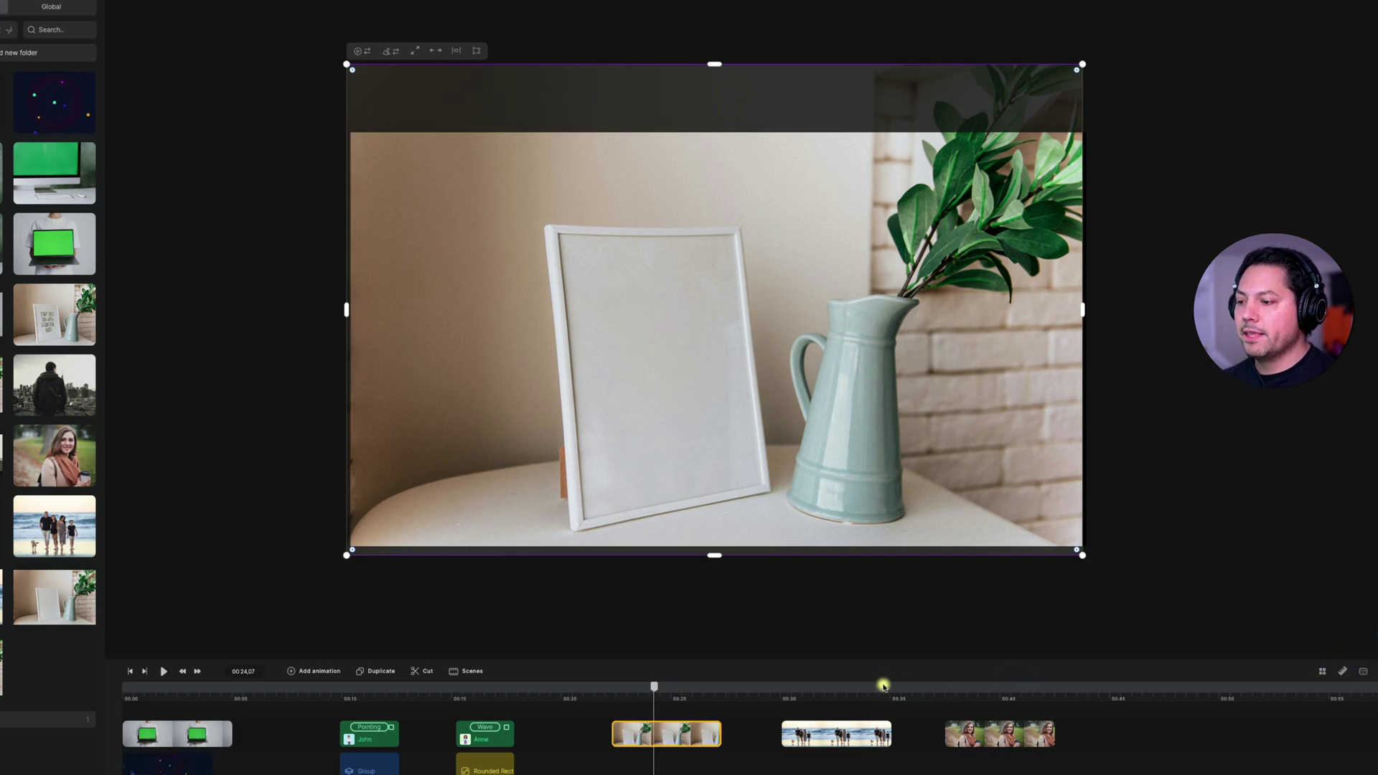
- Select the beach family photo clip, open the A.I. Tool Kit, and nudge the photo up slightly
{"action": "left_click", "coordinate": [830, 696]}
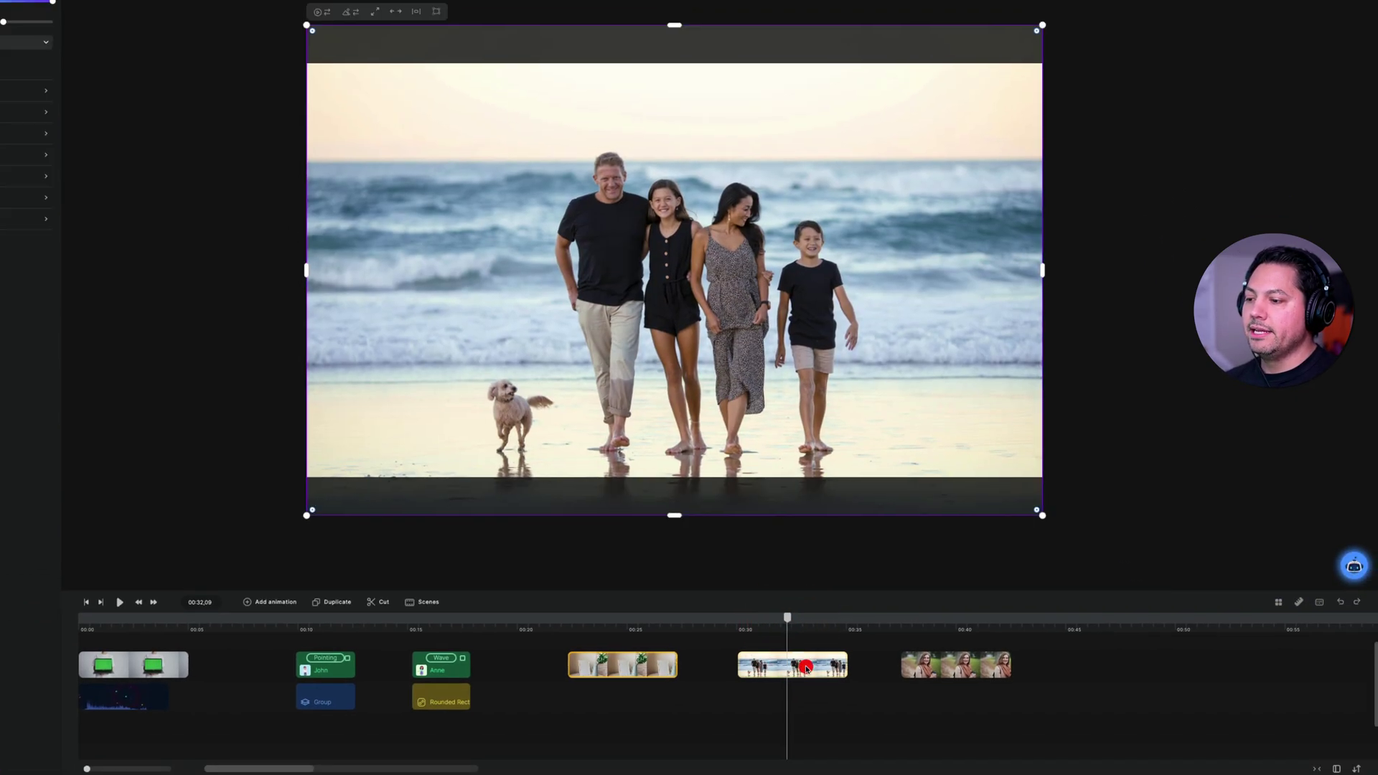
{"action": "left_click", "coordinate": [822, 743]}
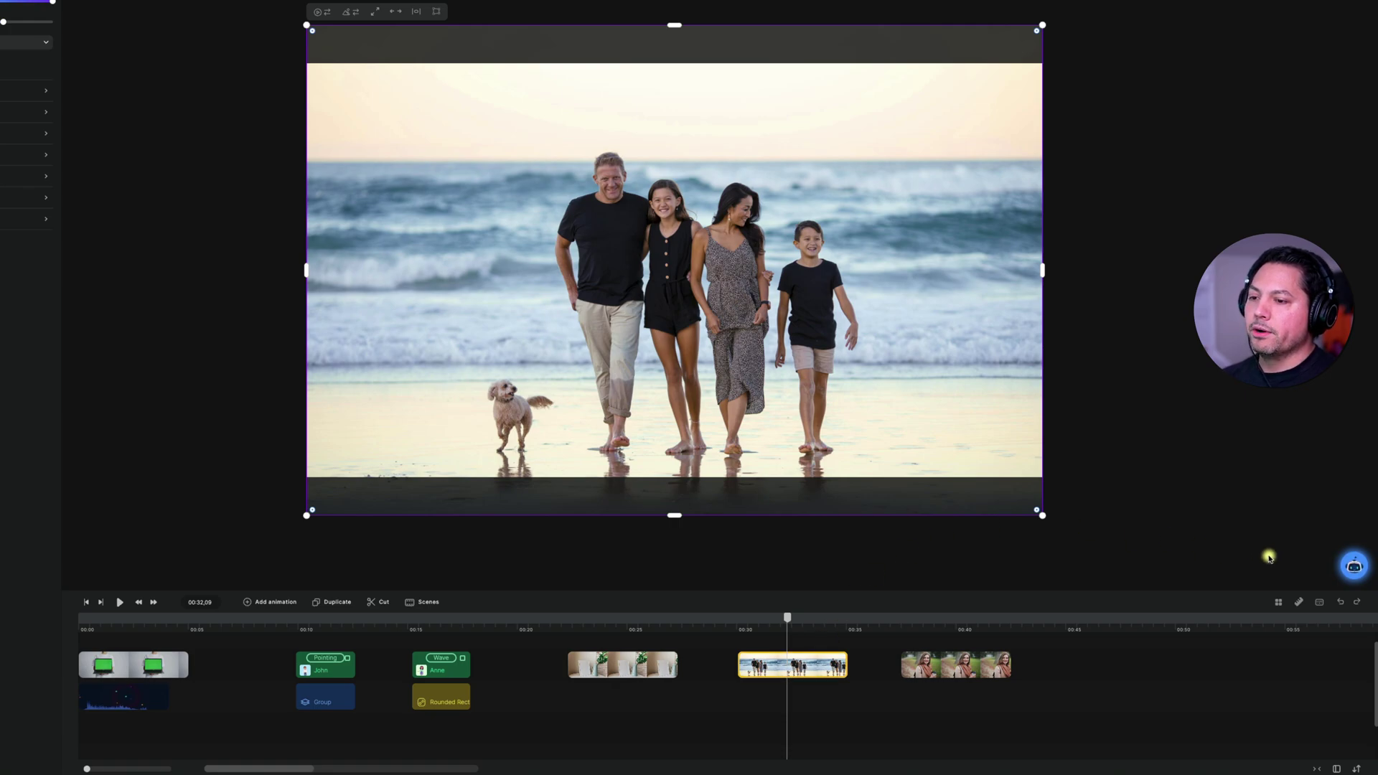
{"action": "left_click", "coordinate": [1354, 567]}
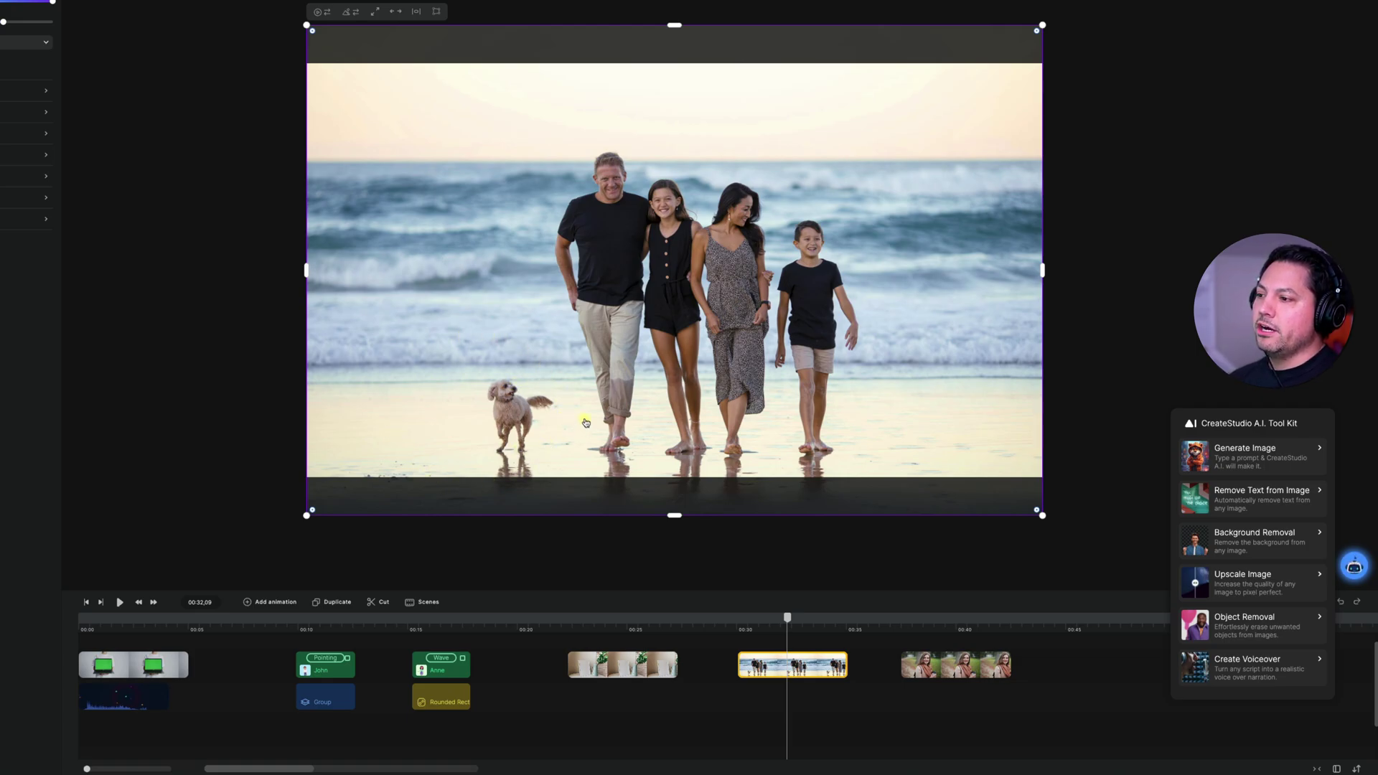
{"action": "left_click_drag", "start_coordinate": [585, 423], "coordinate": [582, 394]}
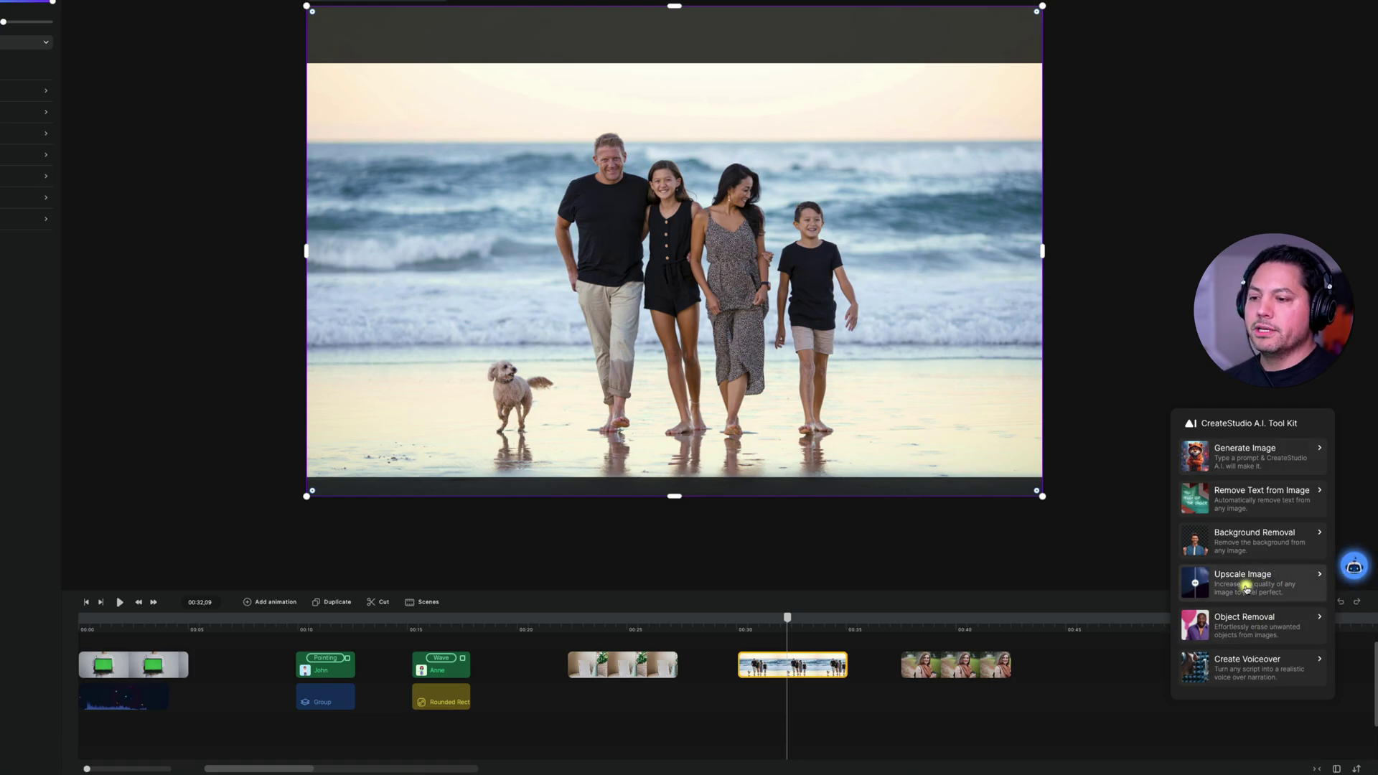
- Open Object Removal, brush a mask over the dog, and erase the excess at its upper-left edge
{"action": "left_click", "coordinate": [1245, 625]}
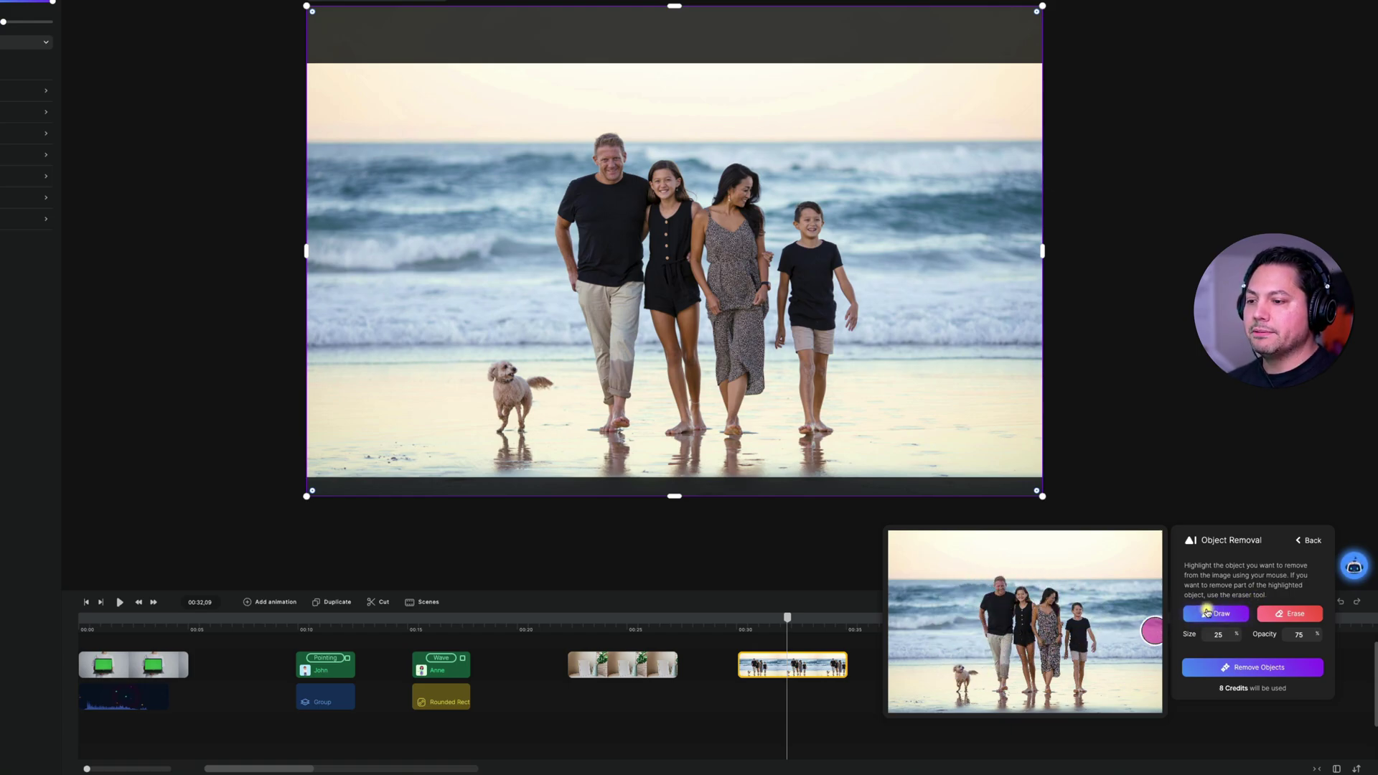
{"action": "mouse_move", "coordinate": [953, 655]}
{"action": "left_mouse_down"}
{"action": "mouse_move", "coordinate": [963, 696]}
{"action": "mouse_move", "coordinate": [954, 665]}
{"action": "mouse_move", "coordinate": [955, 686]}
{"action": "mouse_move", "coordinate": [976, 656]}
{"action": "mouse_move", "coordinate": [977, 671]}
{"action": "mouse_move", "coordinate": [947, 681]}
{"action": "left_mouse_up"}
{"action": "left_click", "coordinate": [1287, 615]}
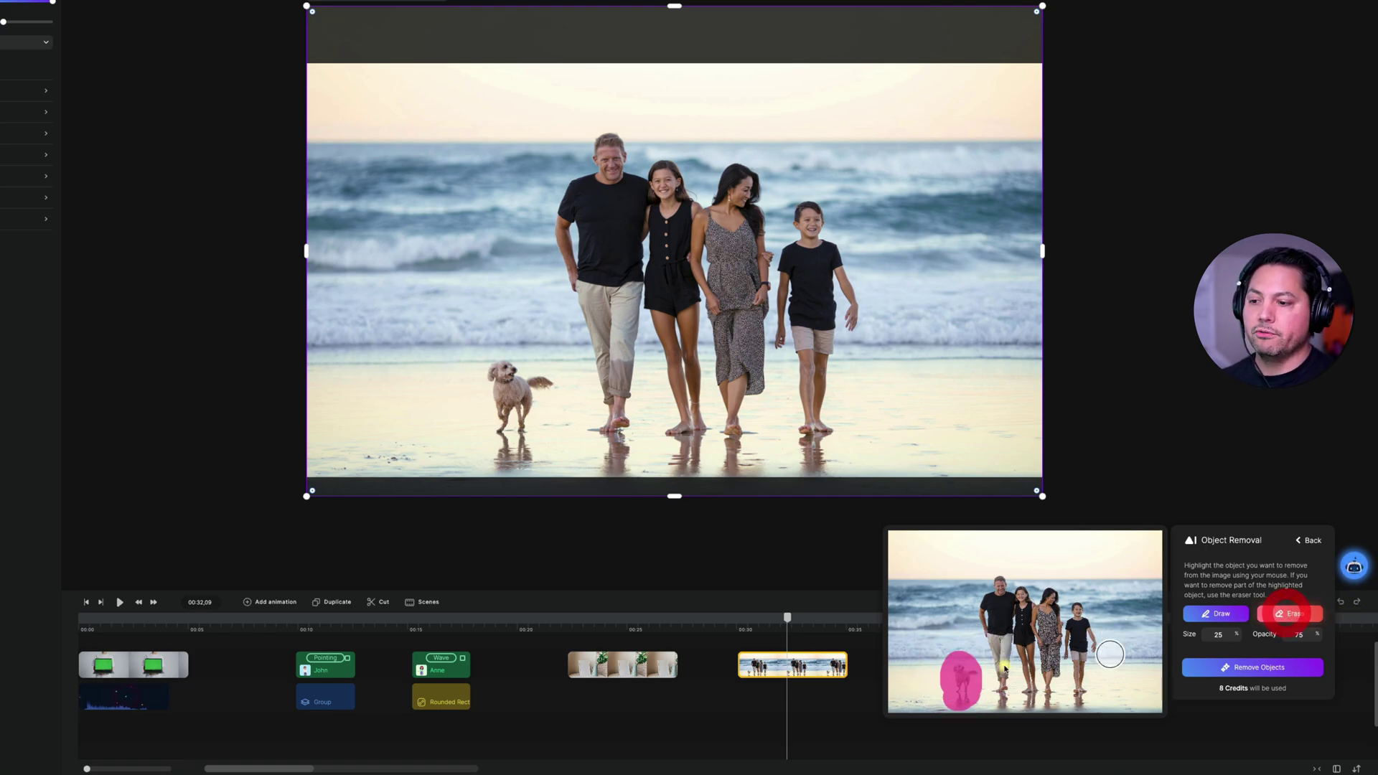
{"action": "left_click_drag", "start_coordinate": [958, 675], "coordinate": [946, 666]}
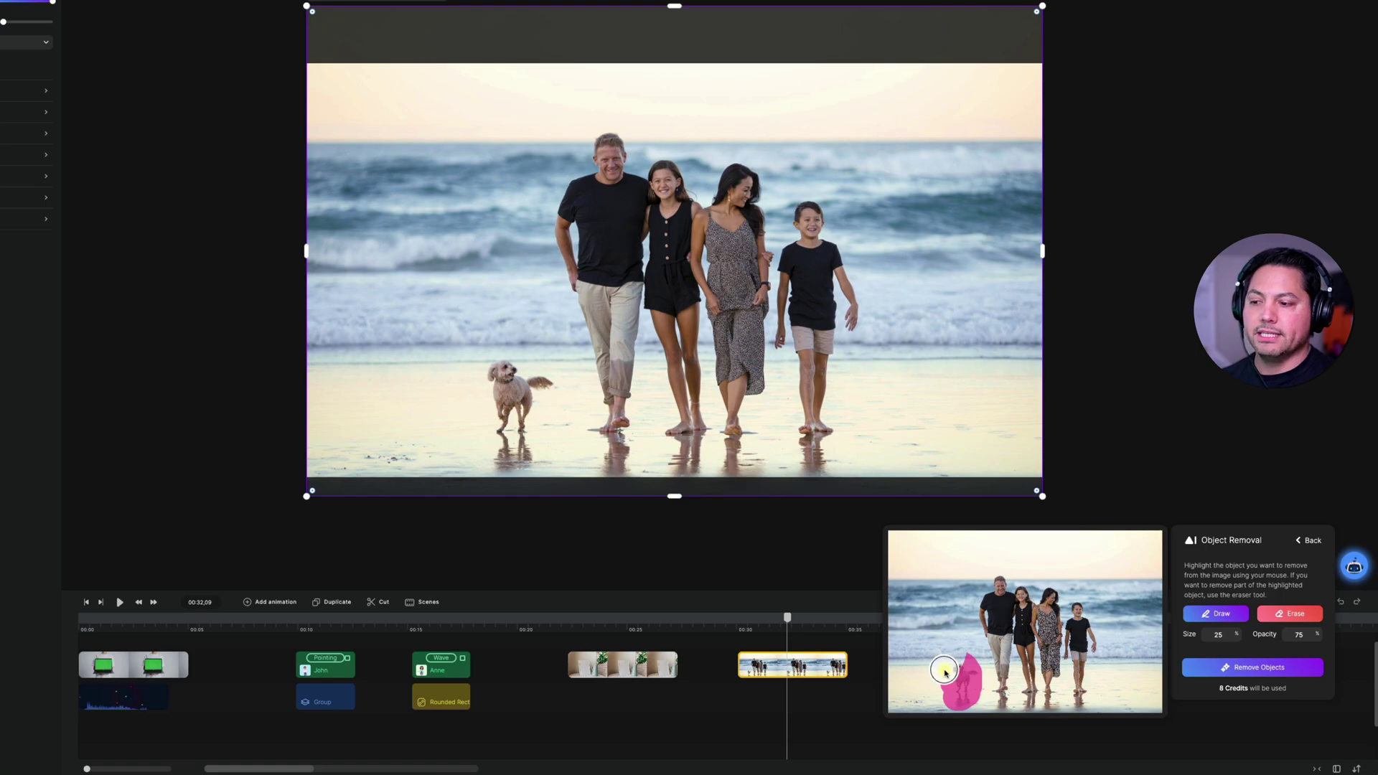
- Reduce the brush size to 21 and repaint the mask across the rest of the dog
{"action": "left_click", "coordinate": [1210, 610]}
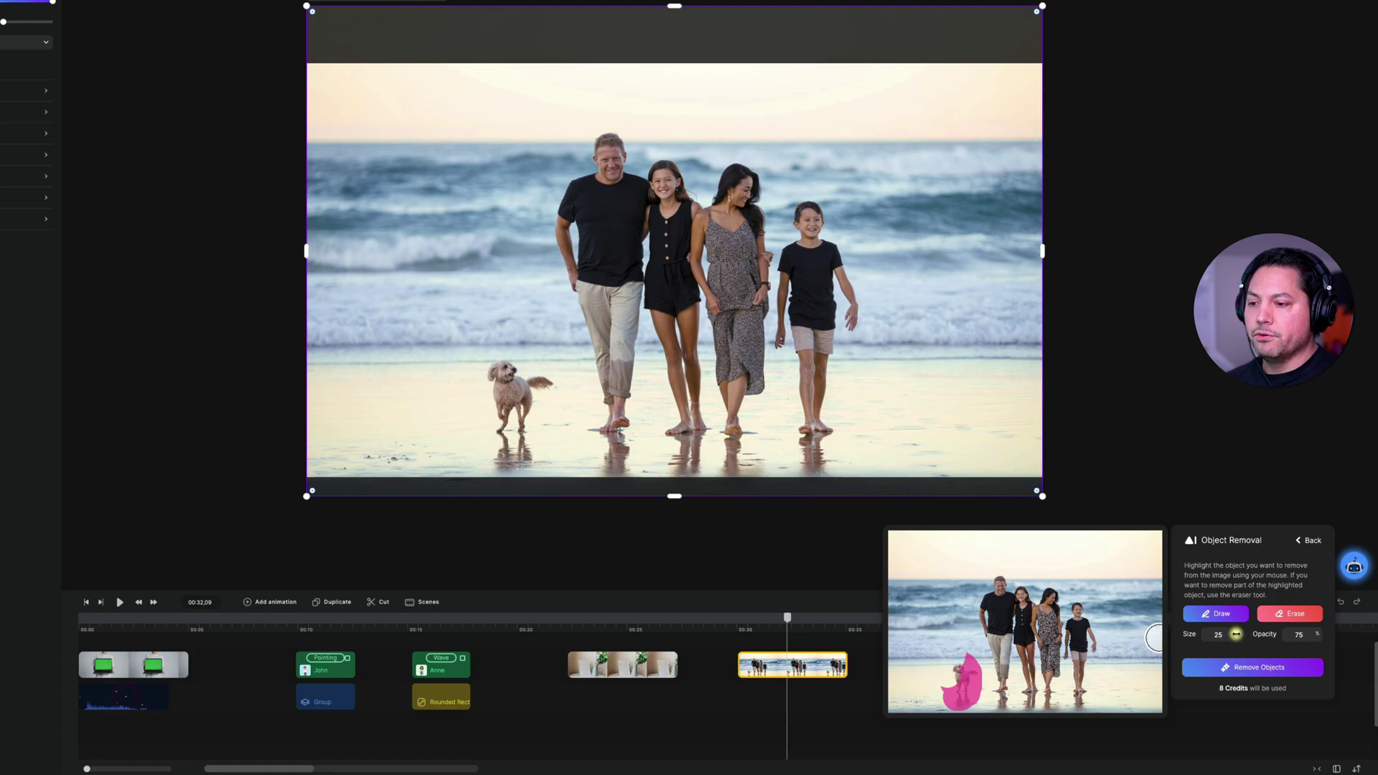
{"action": "left_click_drag", "start_coordinate": [1235, 633], "coordinate": [1219, 634]}
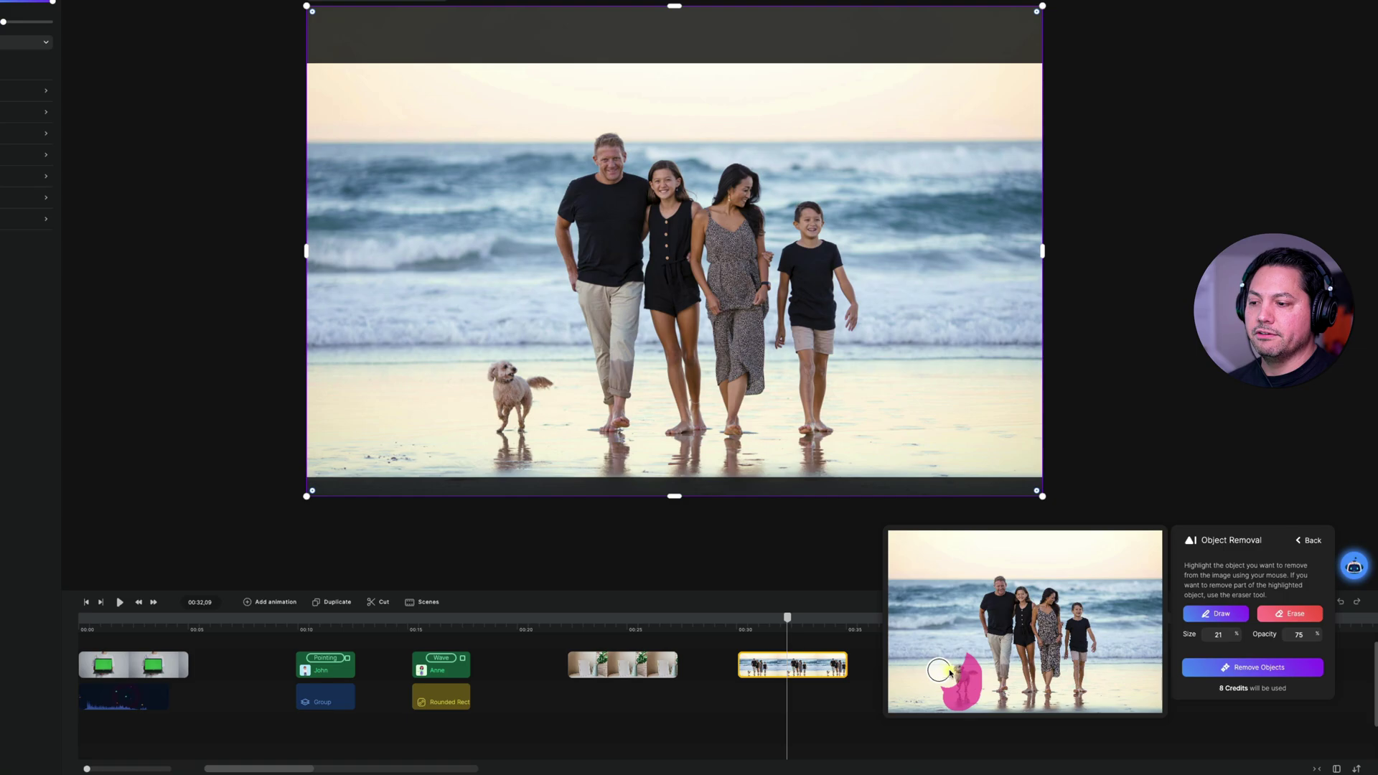
{"action": "left_click", "coordinate": [1215, 613]}
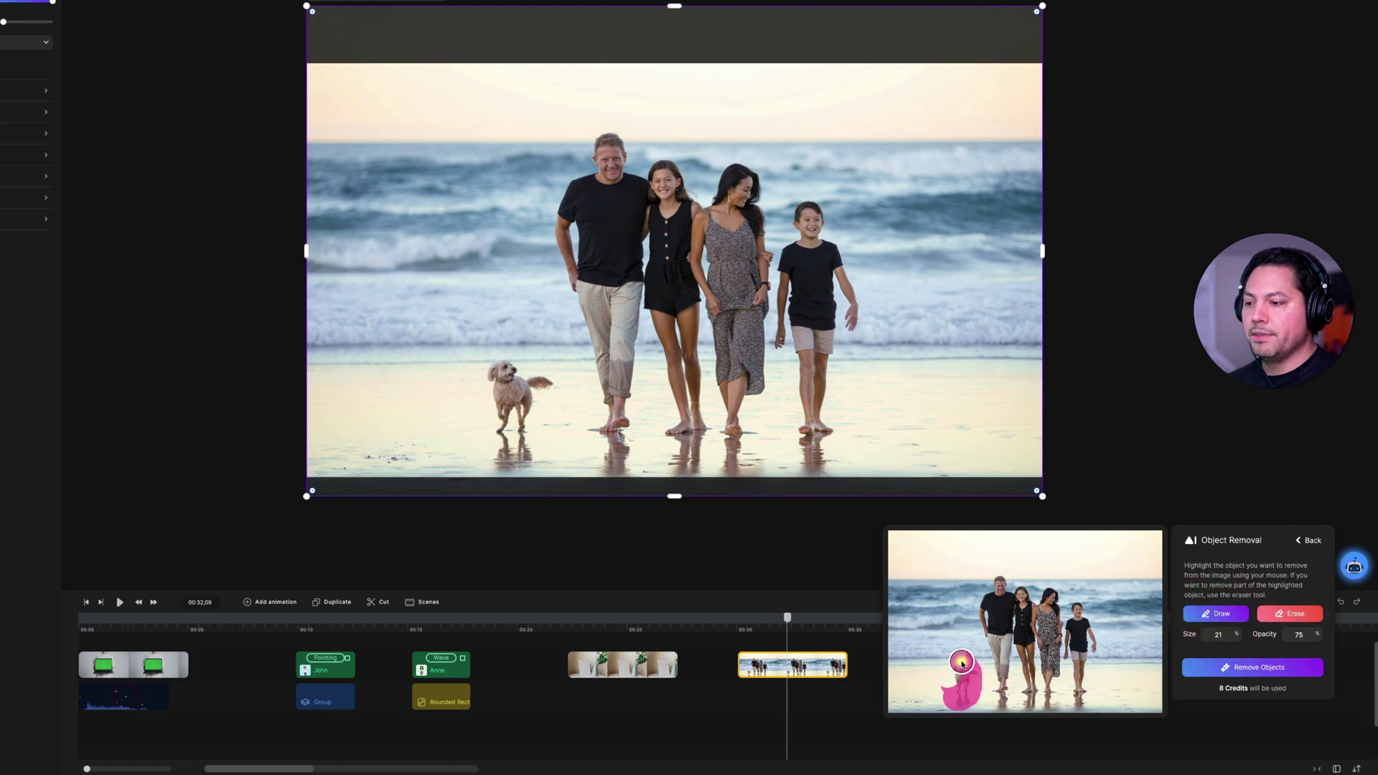
{"action": "mouse_move", "coordinate": [962, 662]}
{"action": "left_mouse_down"}
{"action": "mouse_move", "coordinate": [949, 681]}
{"action": "mouse_move", "coordinate": [958, 675]}
{"action": "left_mouse_up"}
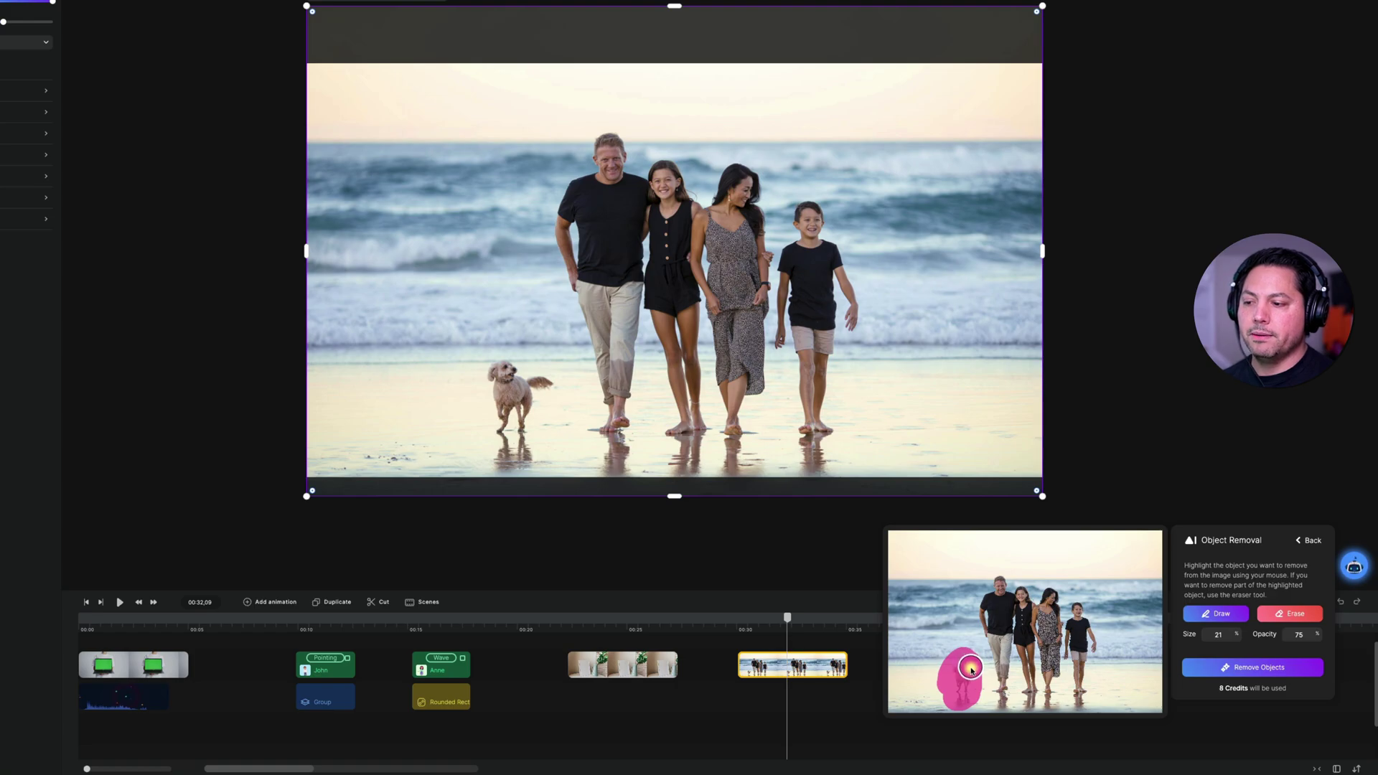
{"action": "mouse_move", "coordinate": [968, 685]}
{"action": "left_mouse_down"}
{"action": "mouse_move", "coordinate": [947, 693]}
{"action": "mouse_move", "coordinate": [957, 671]}
{"action": "mouse_move", "coordinate": [954, 686]}
{"action": "left_mouse_up"}
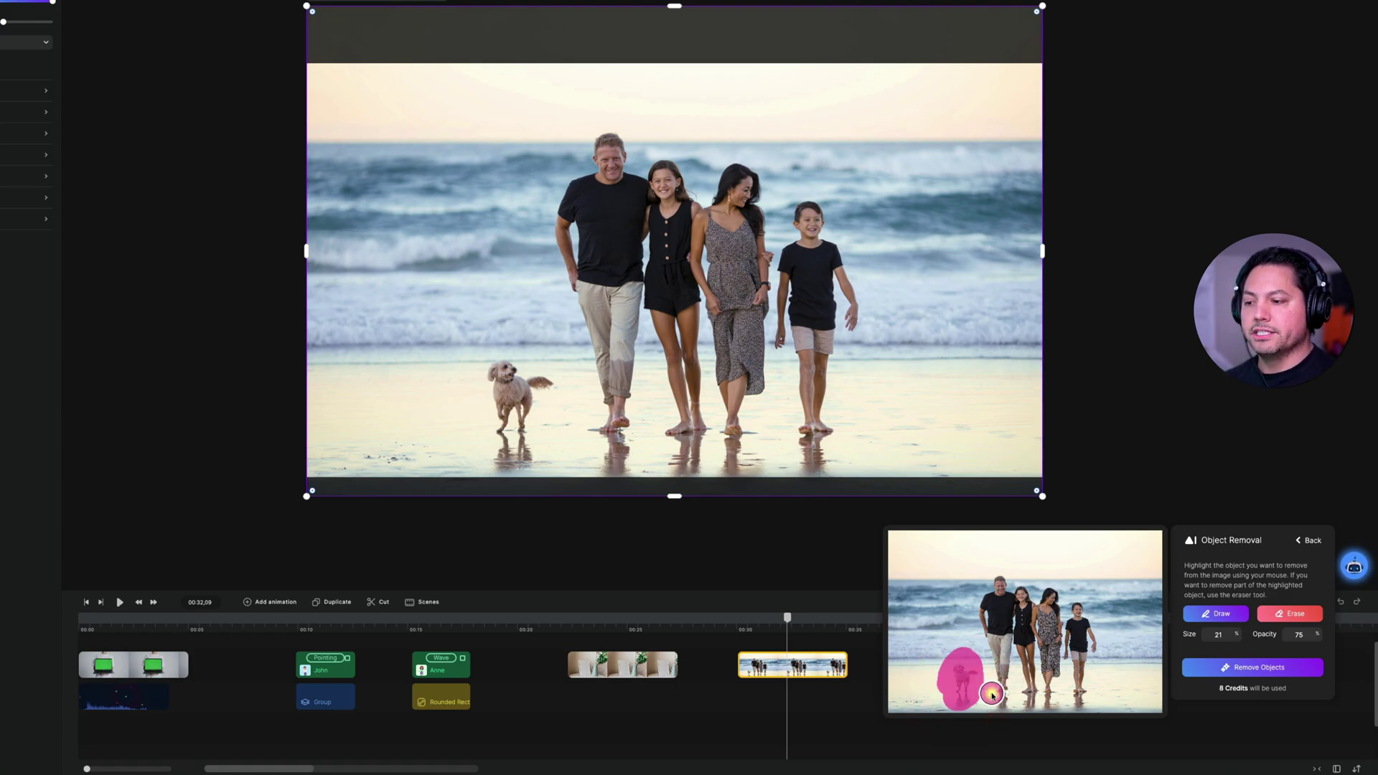
- Run Remove Objects to erase the masked dog, leaving the four people on the sand
{"action": "left_click", "coordinate": [1242, 668]}
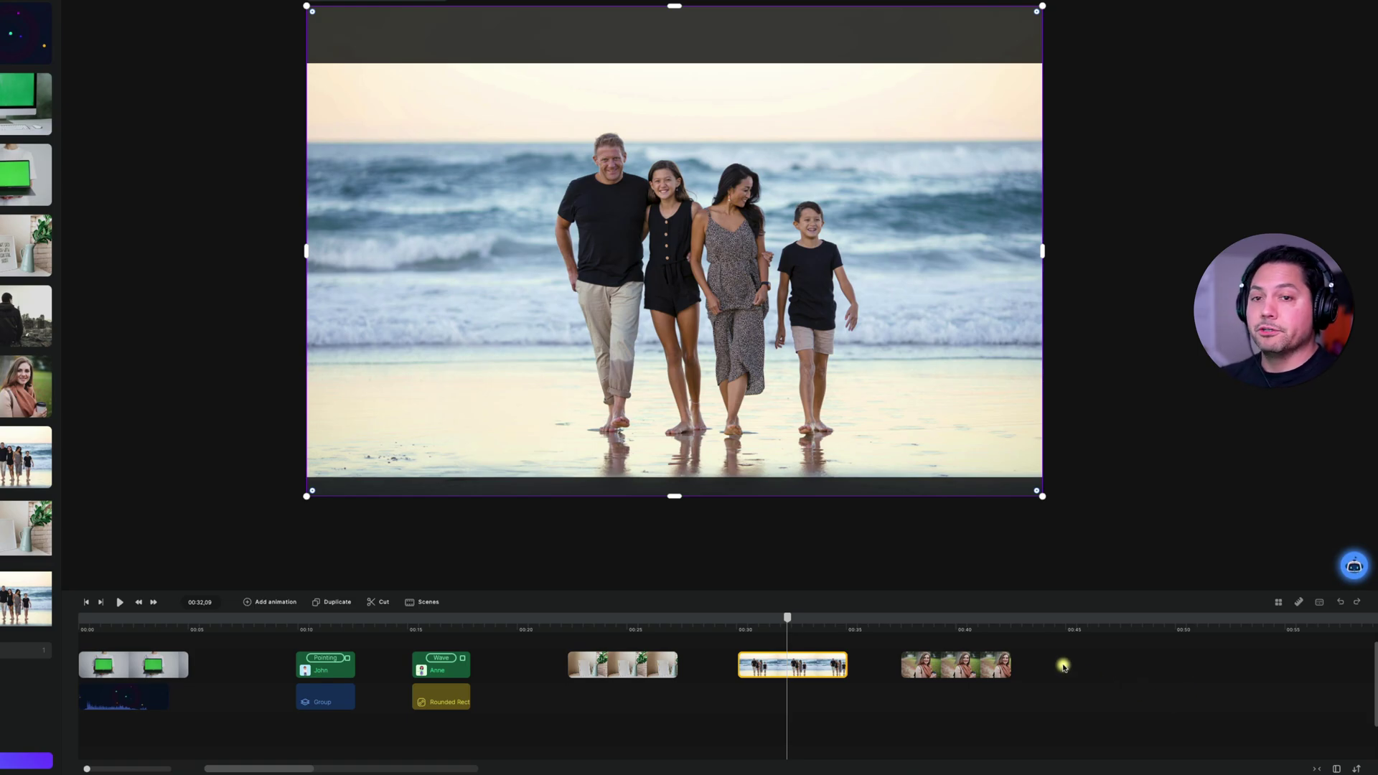
- Select the woman-with-coffee clip in the timeline
{"action": "left_click", "coordinate": [945, 620]}
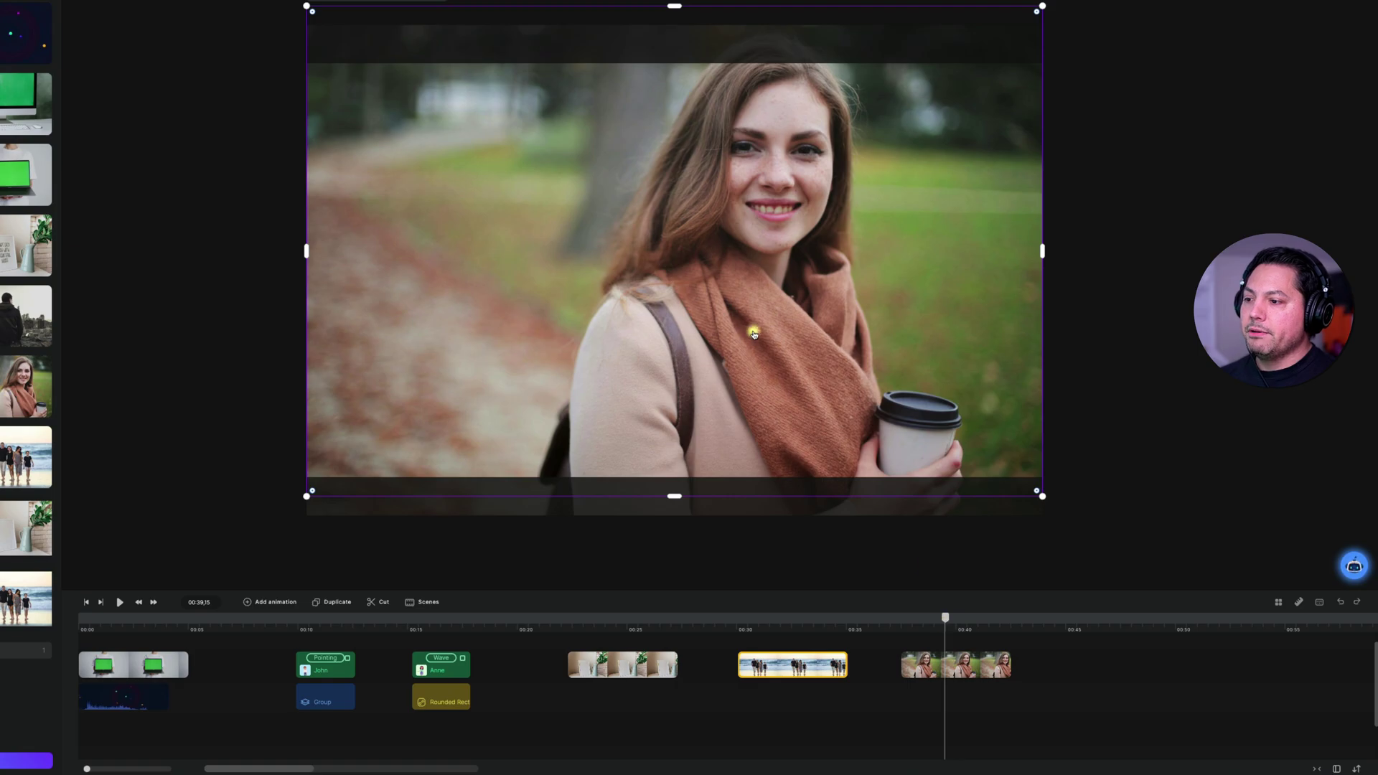
{"action": "scroll", "coordinate": [752, 337], "scroll_direction": "up", "scroll_amount": 5}
{"action": "scroll", "coordinate": [751, 337], "scroll_direction": "down", "scroll_amount": 5}
{"action": "scroll", "coordinate": [746, 344], "scroll_direction": "up", "scroll_amount": 3}
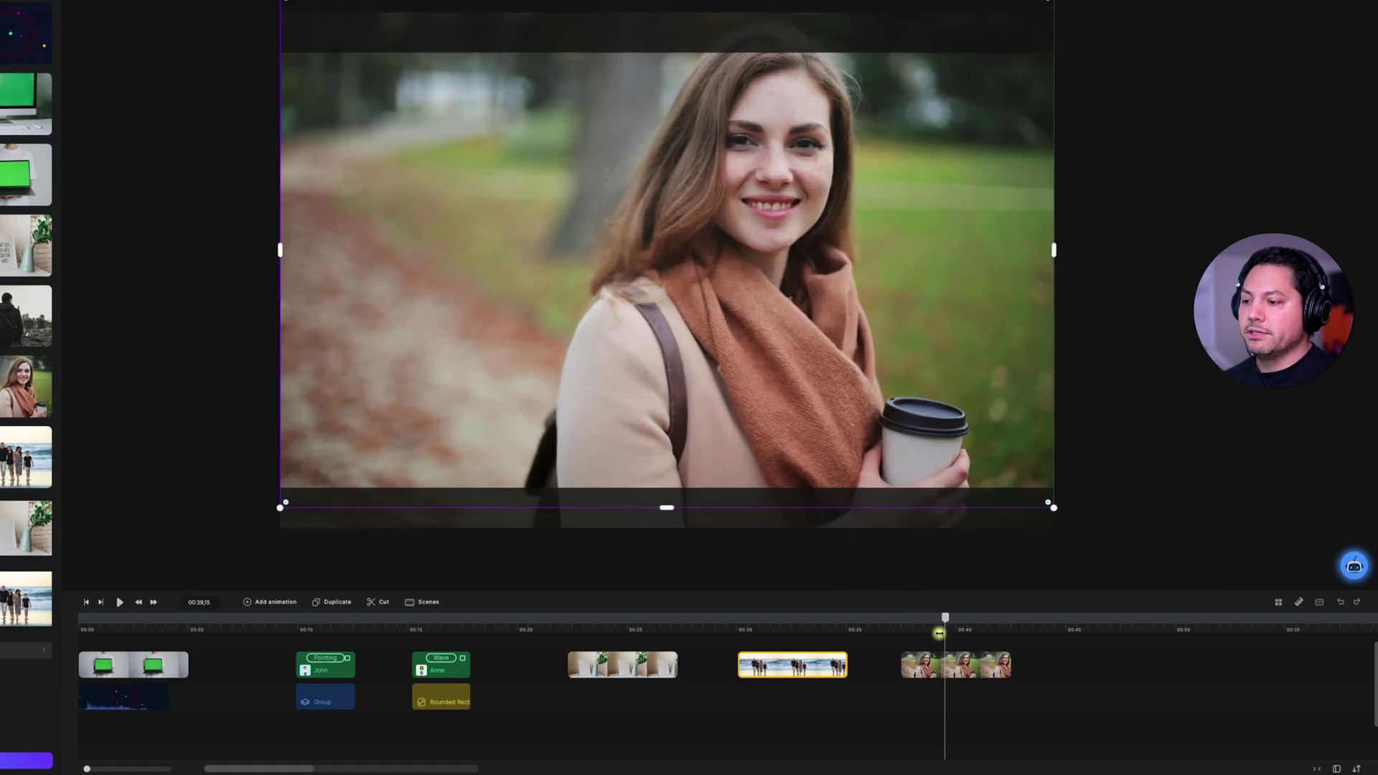
{"action": "left_click", "coordinate": [957, 665]}
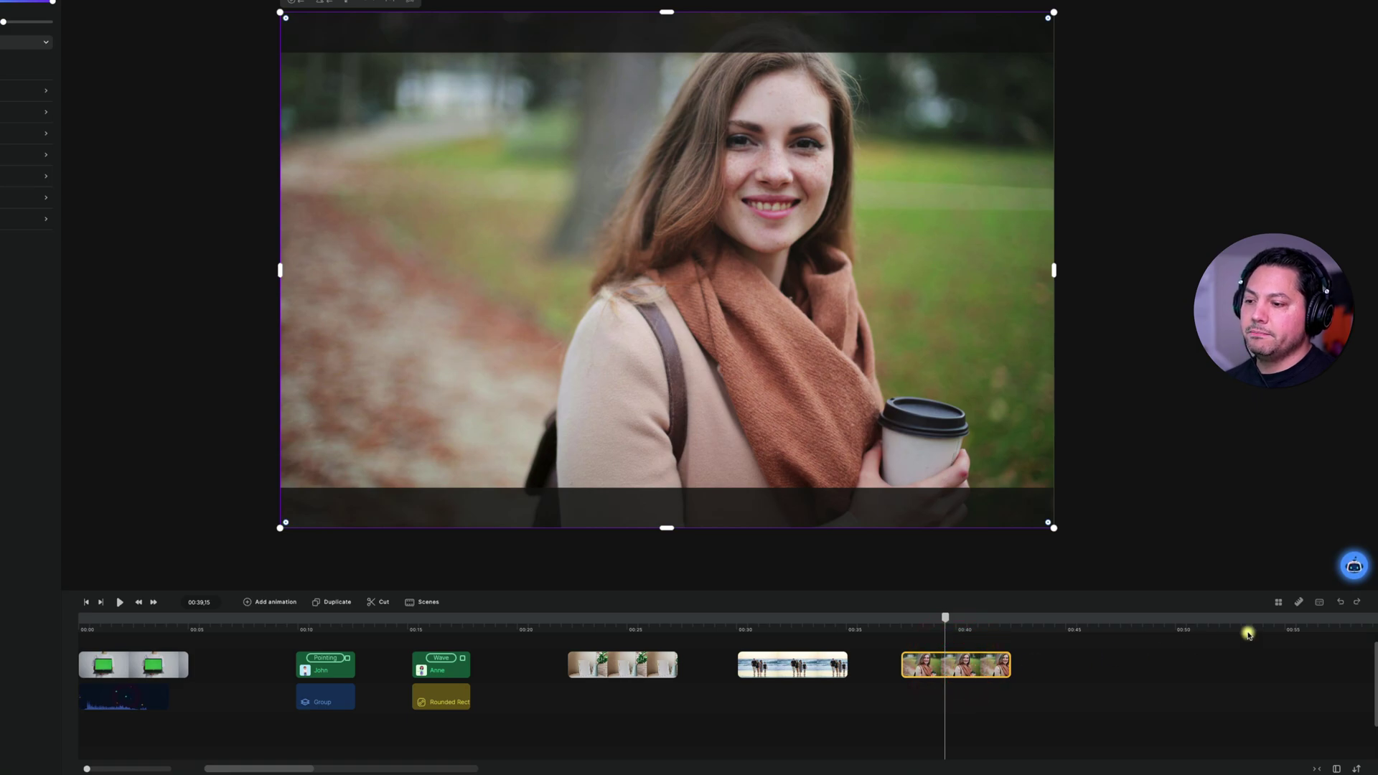
- Apply the A.I. Tool Kit's Background Removal to strip the park from her photo
{"action": "left_click", "coordinate": [1356, 567]}
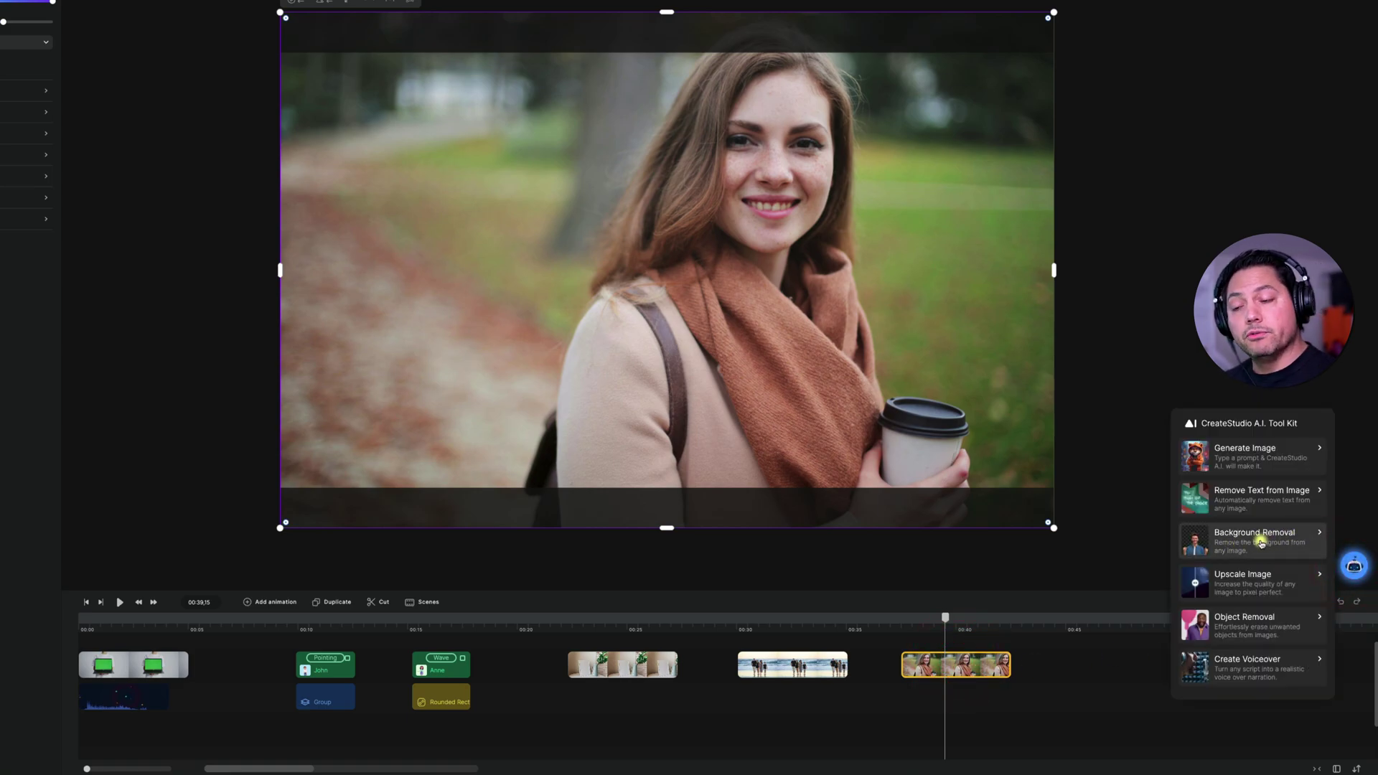
{"action": "left_click", "coordinate": [1238, 539]}
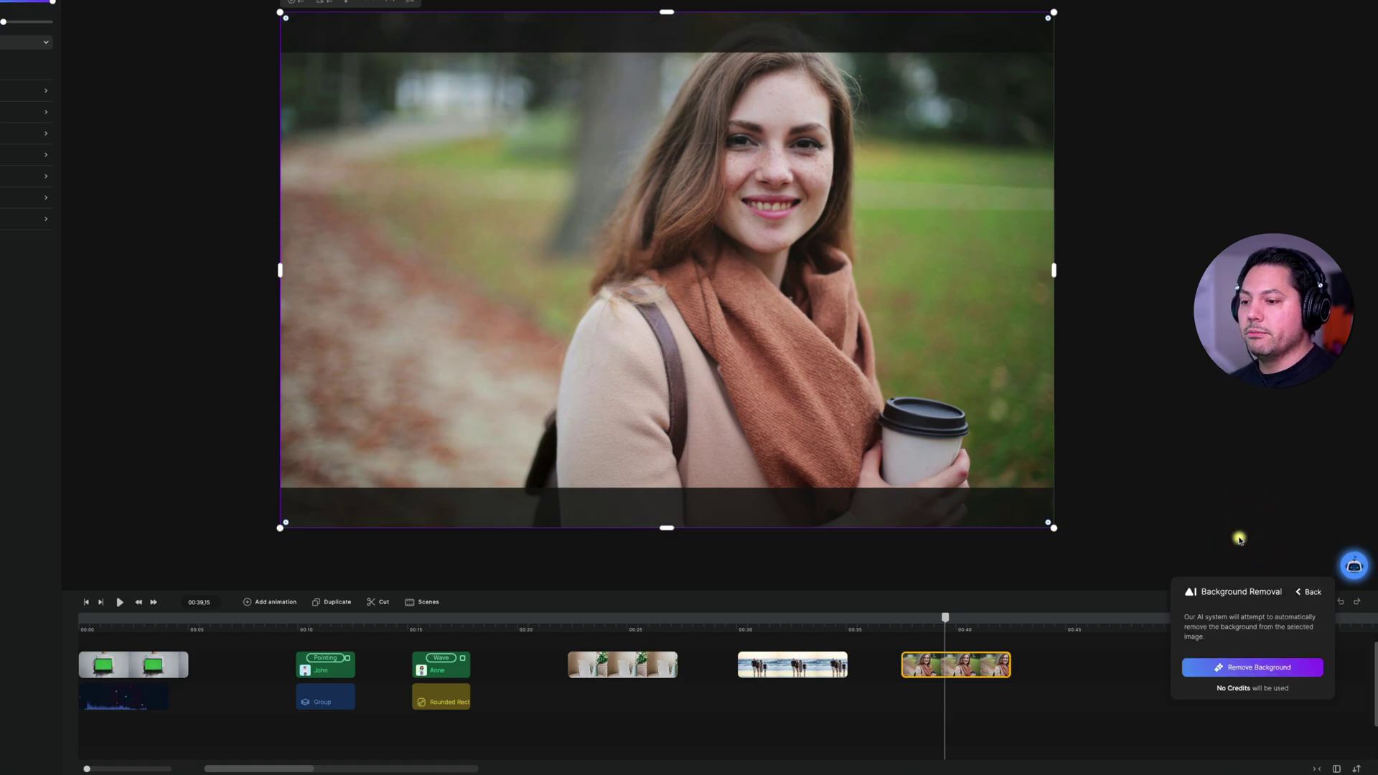
{"action": "left_click", "coordinate": [1257, 667]}
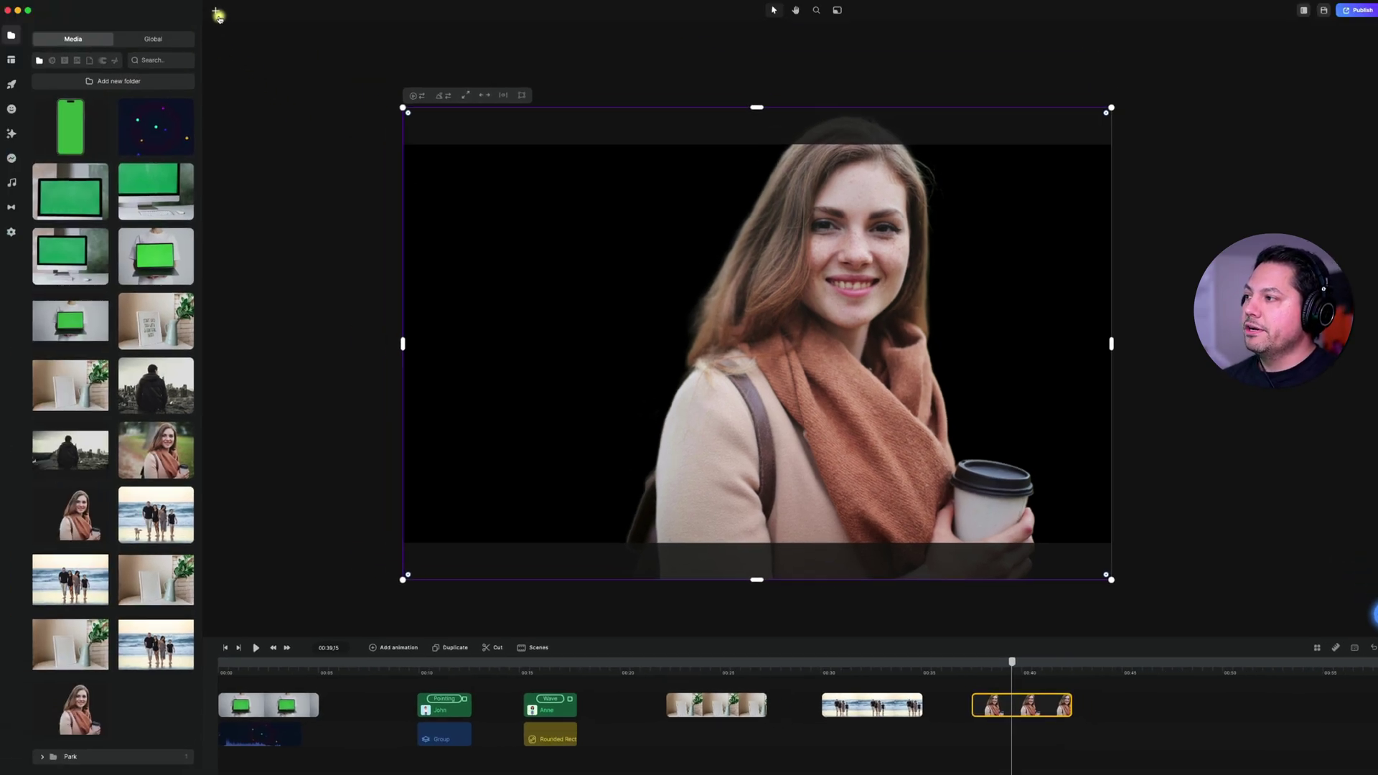
- Add a rectangle, layer it beneath the woman's clip, and fit it to the full frame
{"action": "left_click", "coordinate": [216, 11]}
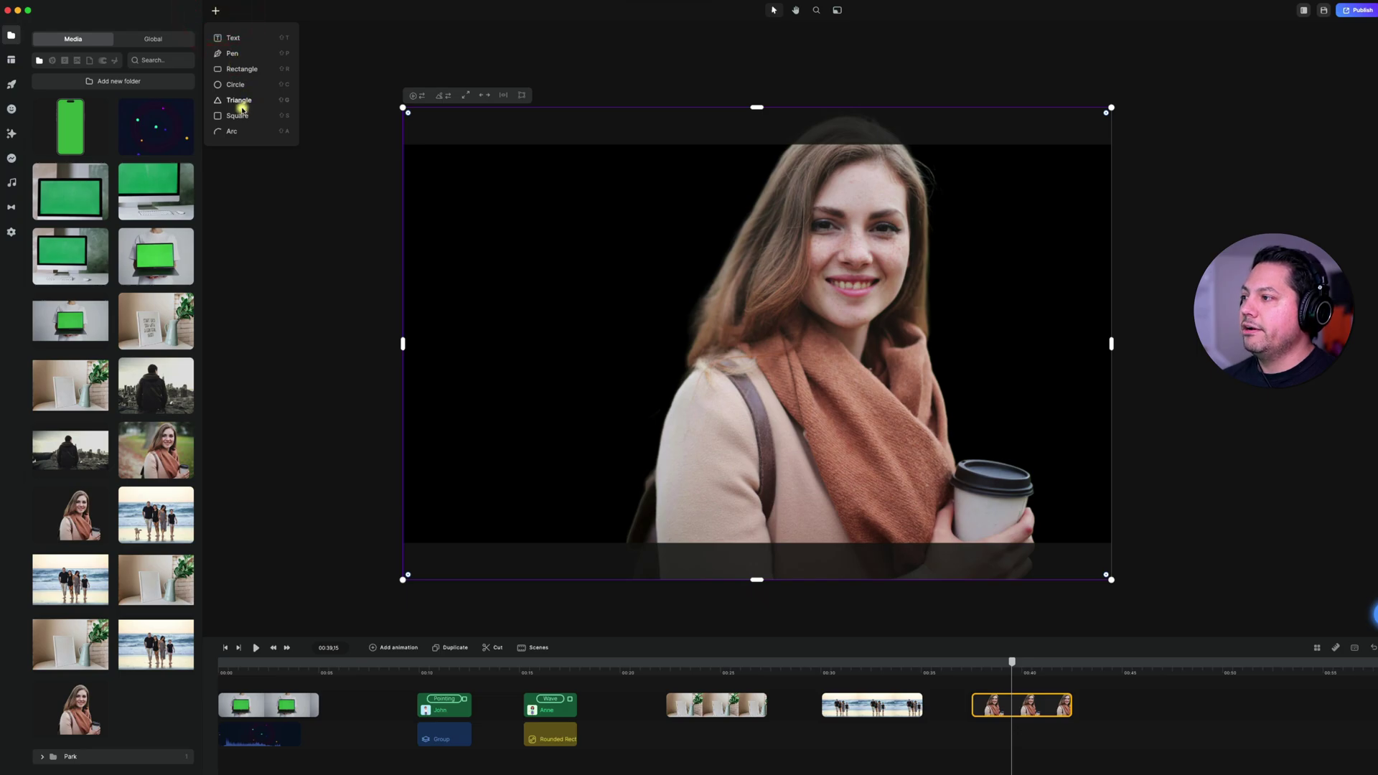
{"action": "left_click", "coordinate": [236, 71]}
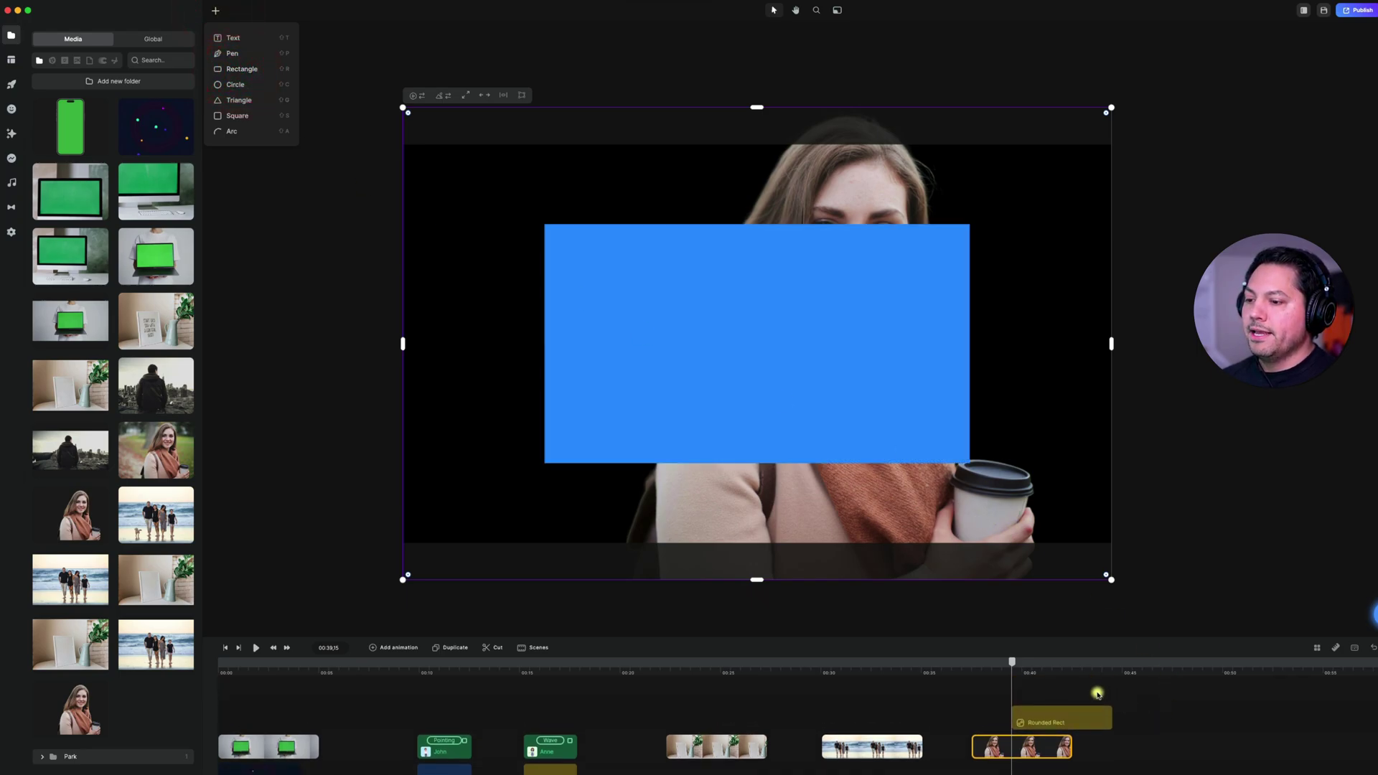
{"action": "left_click_drag", "start_coordinate": [1084, 718], "coordinate": [1042, 732]}
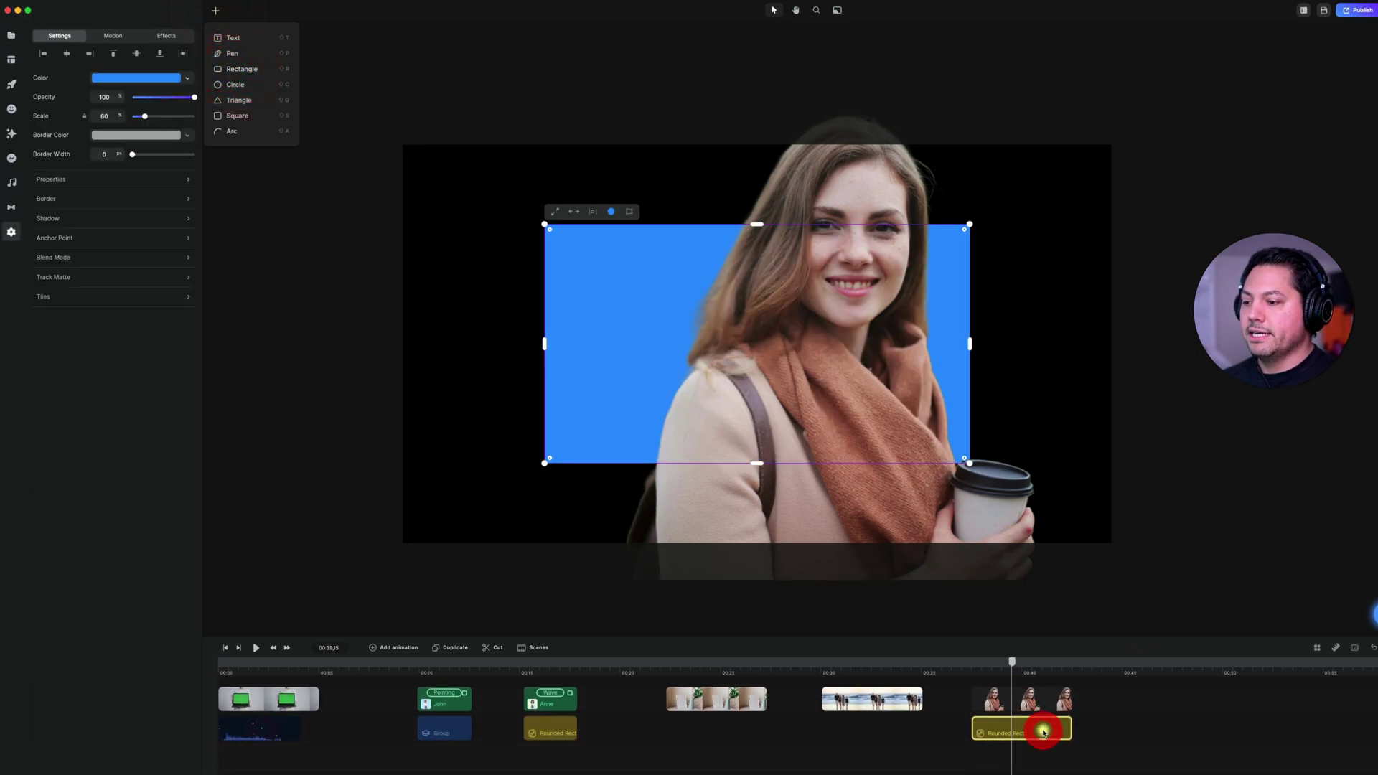
{"action": "left_click", "coordinate": [556, 211]}
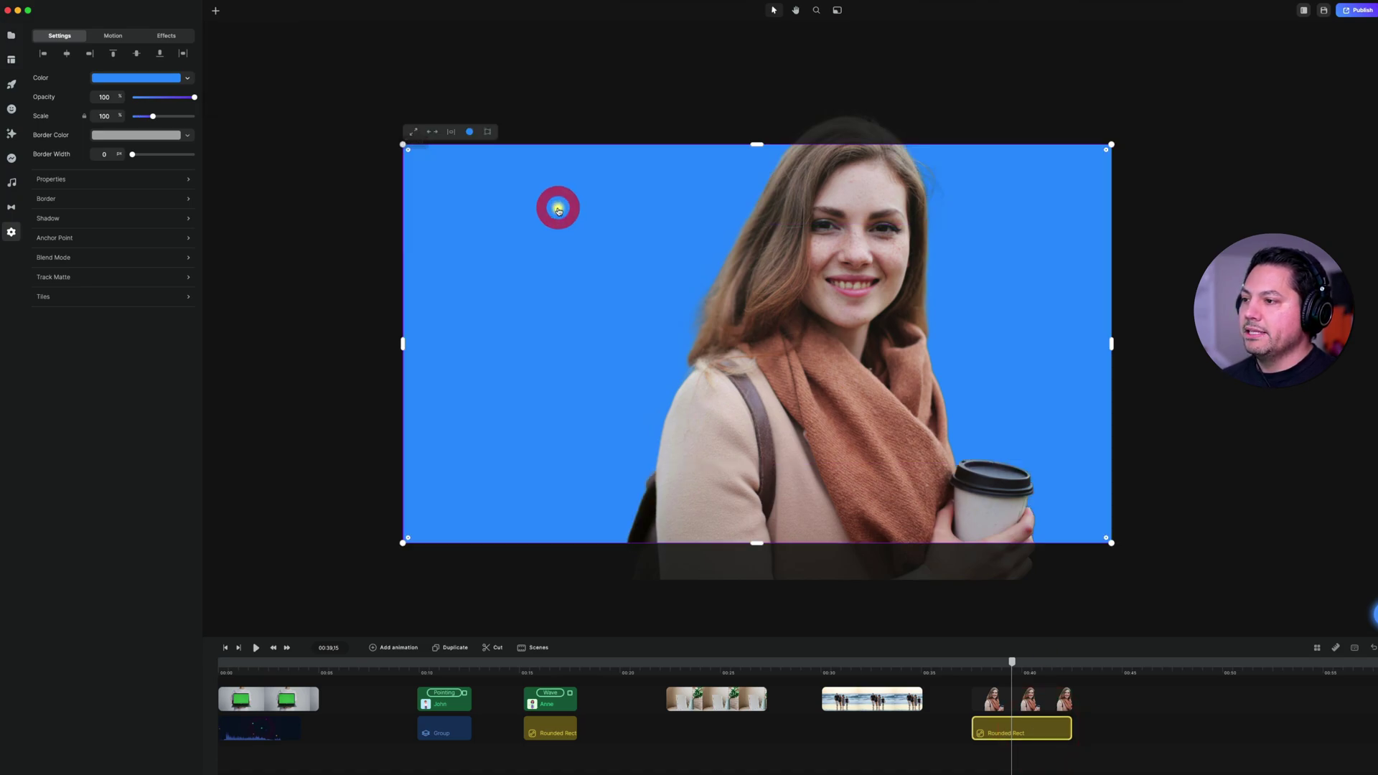
- Set the rectangle's fill colour to purple hex 615782
{"action": "left_click", "coordinate": [149, 77]}
{"action": "left_click_drag", "start_coordinate": [179, 72], "coordinate": [145, 80]}
{"action": "left_click", "coordinate": [189, 92]}
{"action": "left_click_drag", "start_coordinate": [213, 142], "coordinate": [225, 145]}
{"action": "left_click", "coordinate": [1196, 717]}
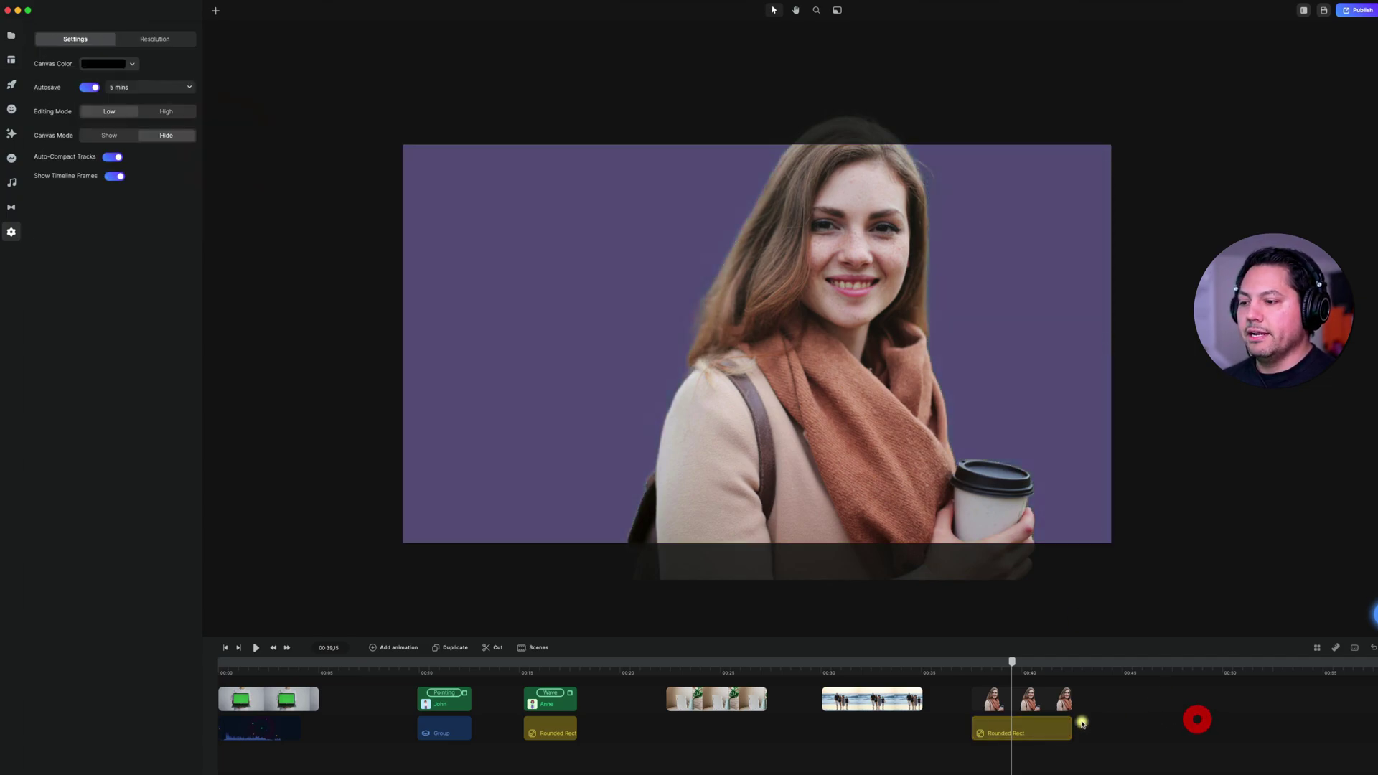